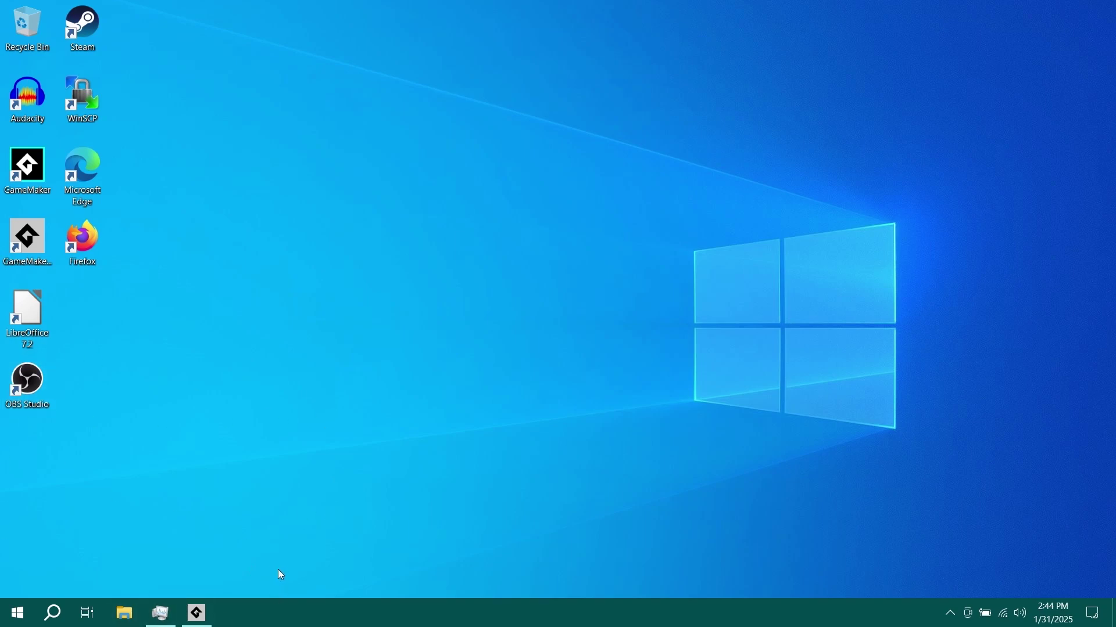
Create a Blank Game project named 'gmrt test' and collapse the Inspector panel
click(196, 614)
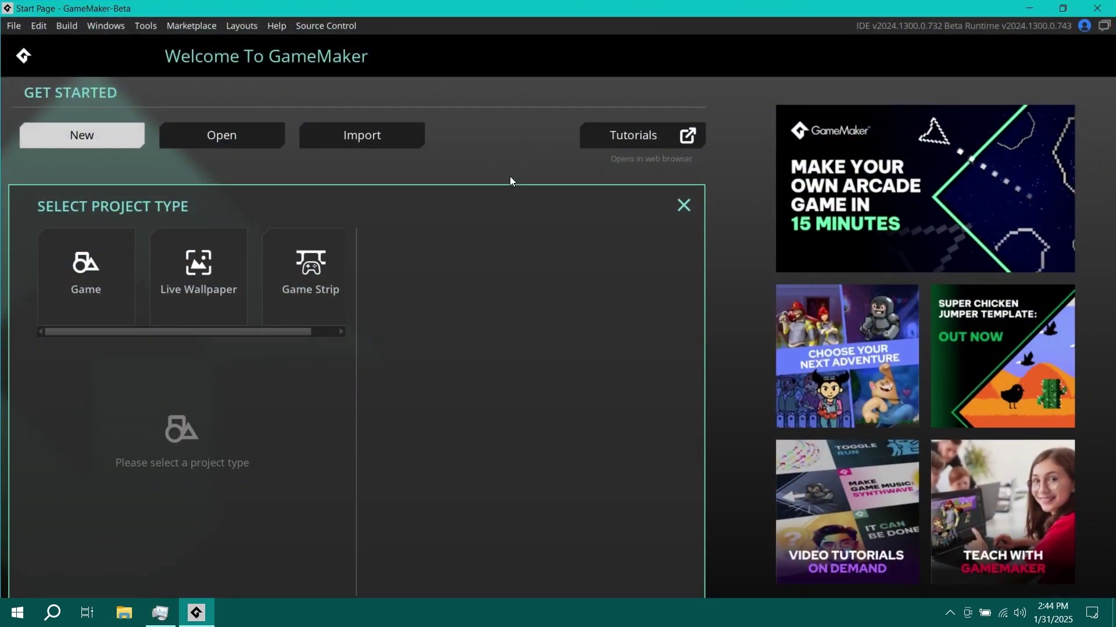
click(1029, 8)
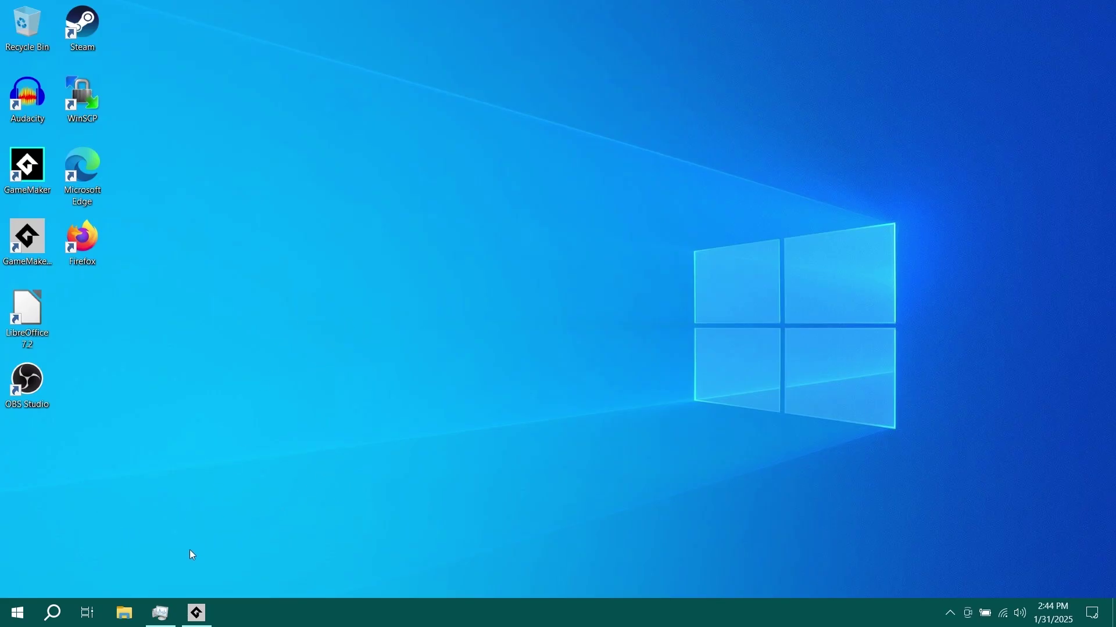
click(197, 613)
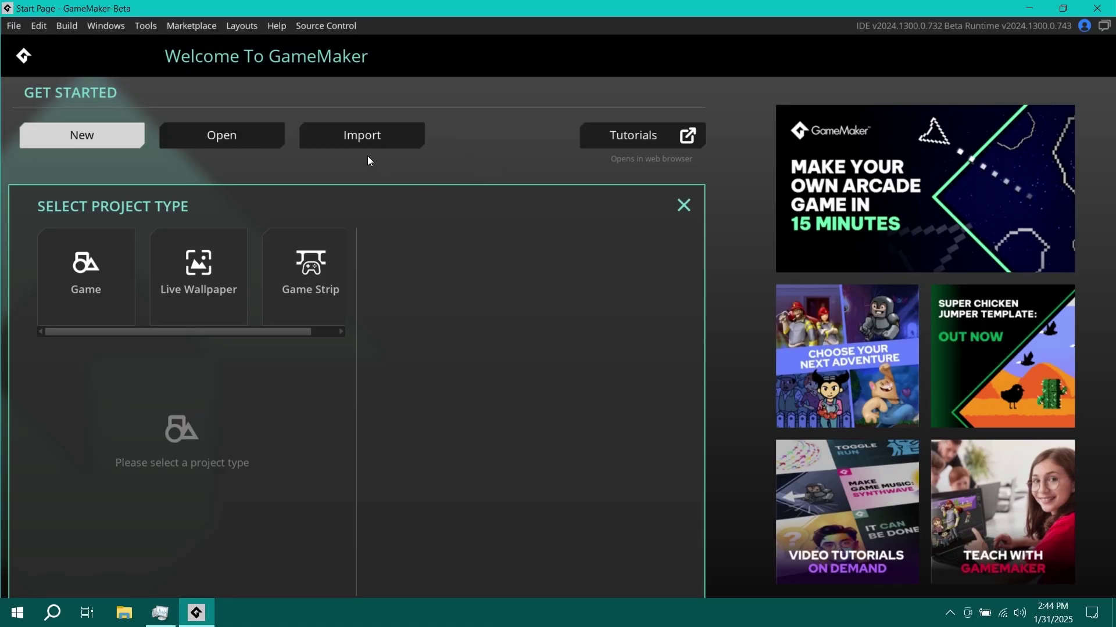
click(103, 267)
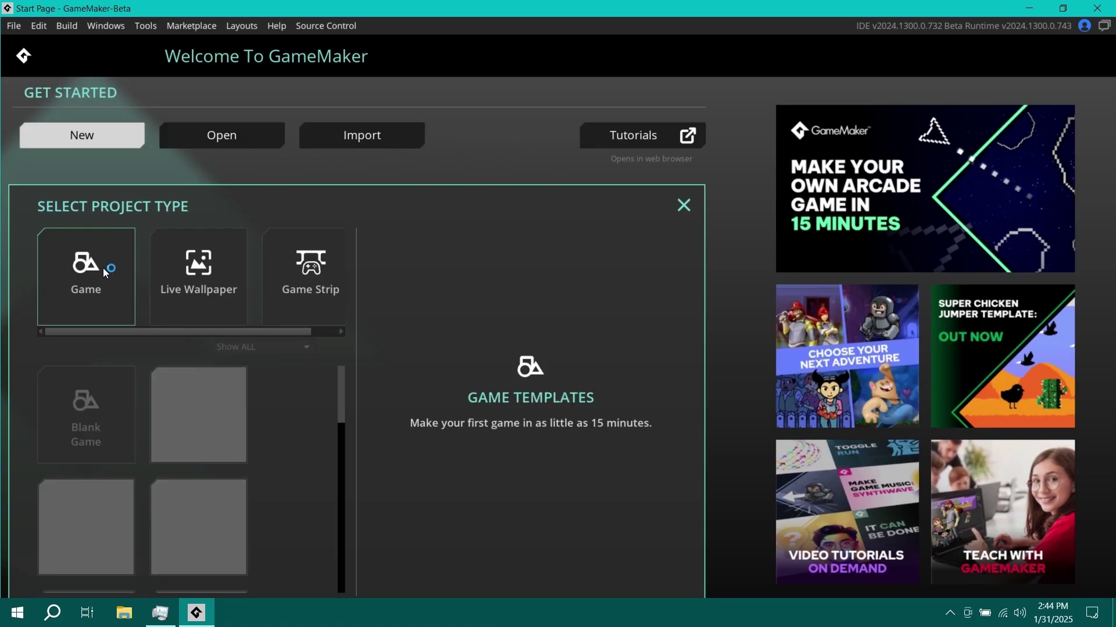
click(79, 403)
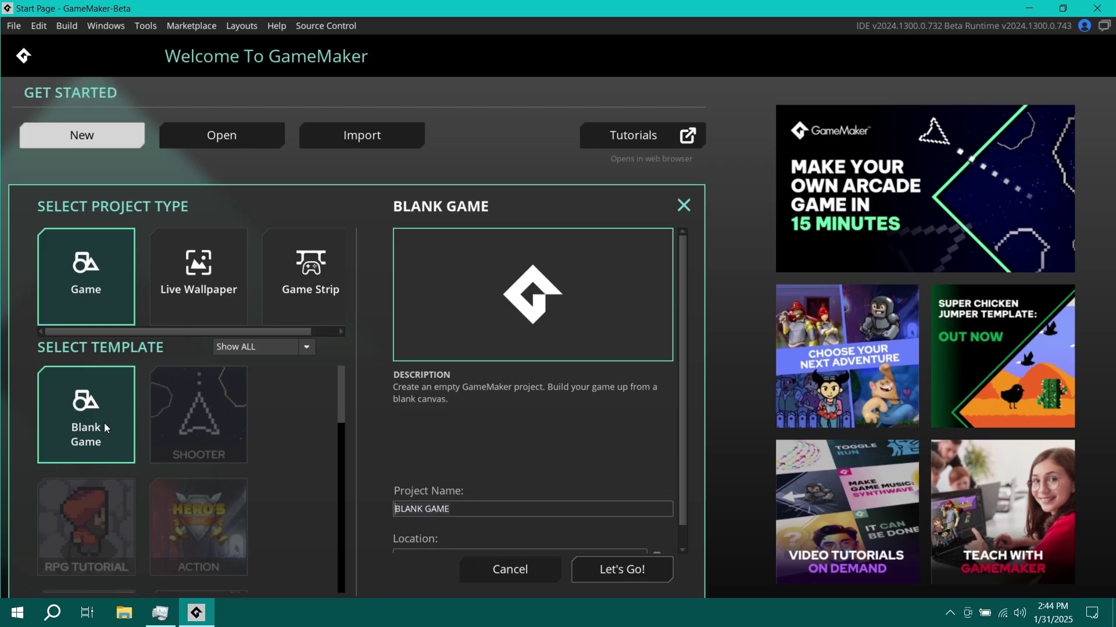
text(gmrt test)
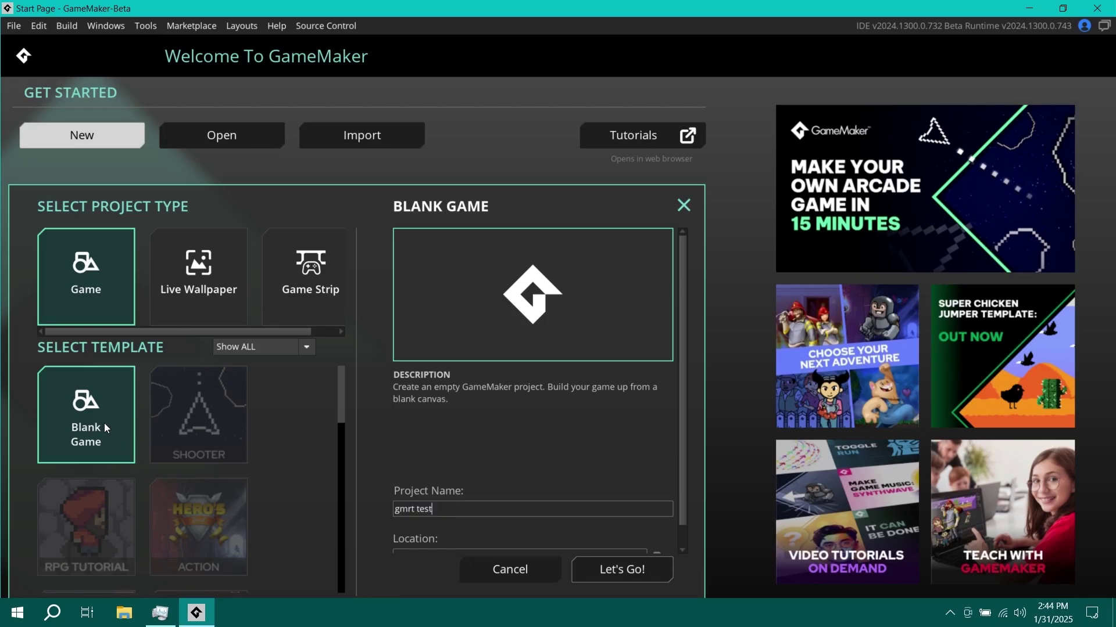
click(628, 578)
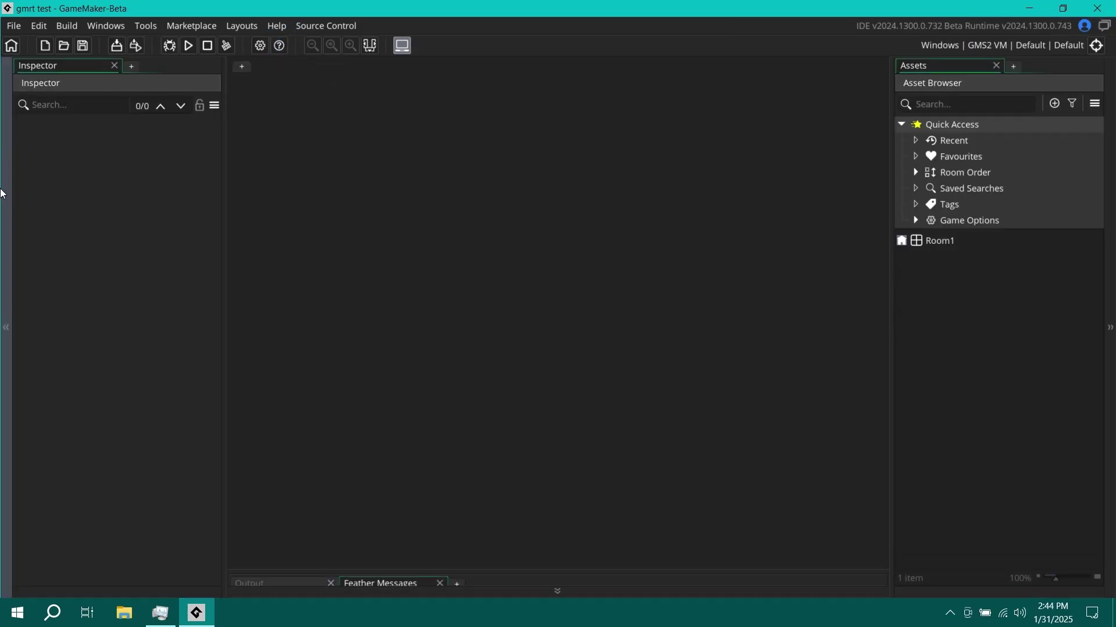
click(3, 154)
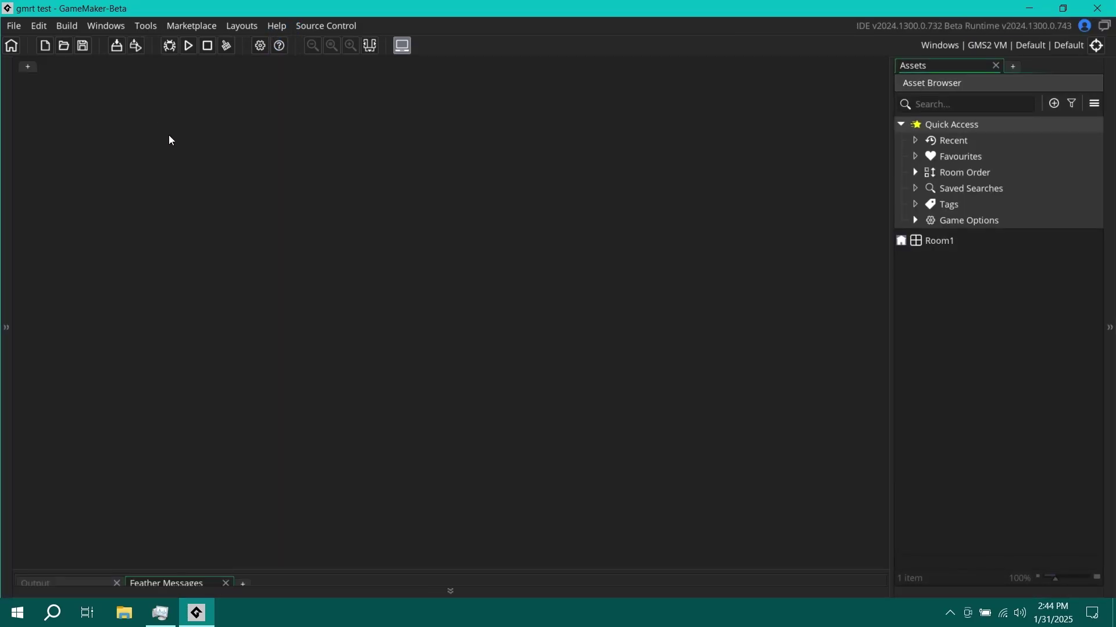
Open the Package Manager from Tools and view the cmake package details
click(146, 26)
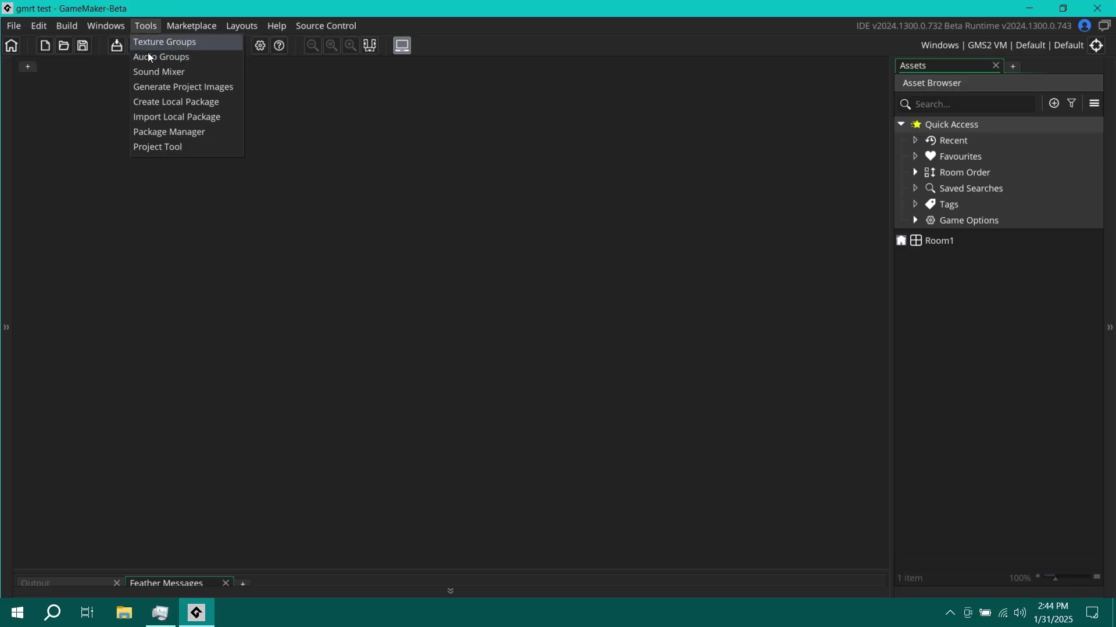
click(185, 131)
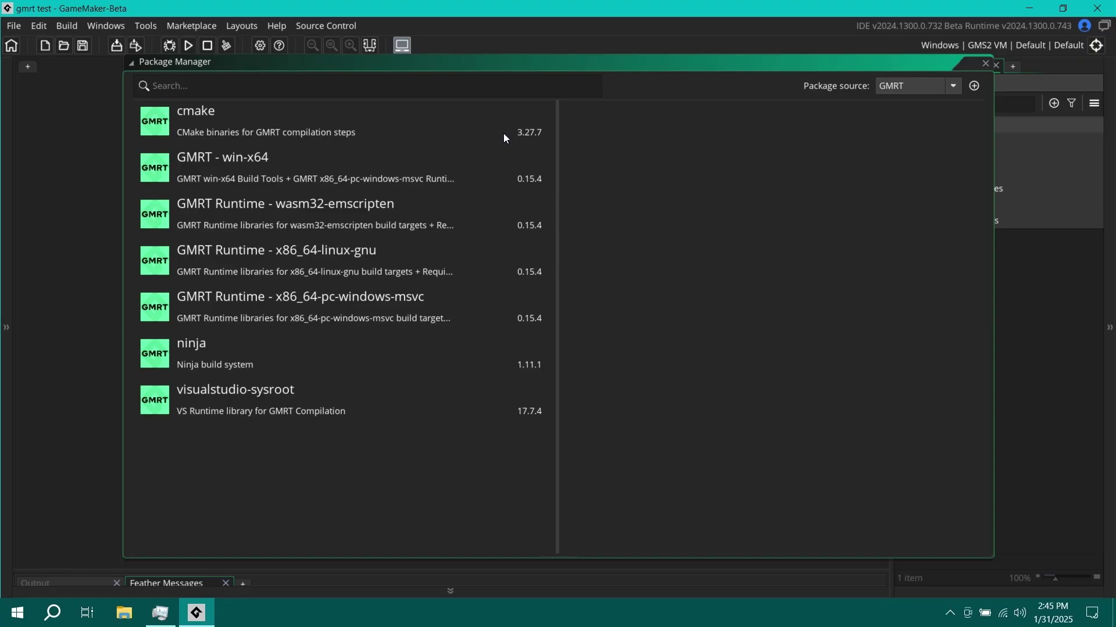
click(360, 139)
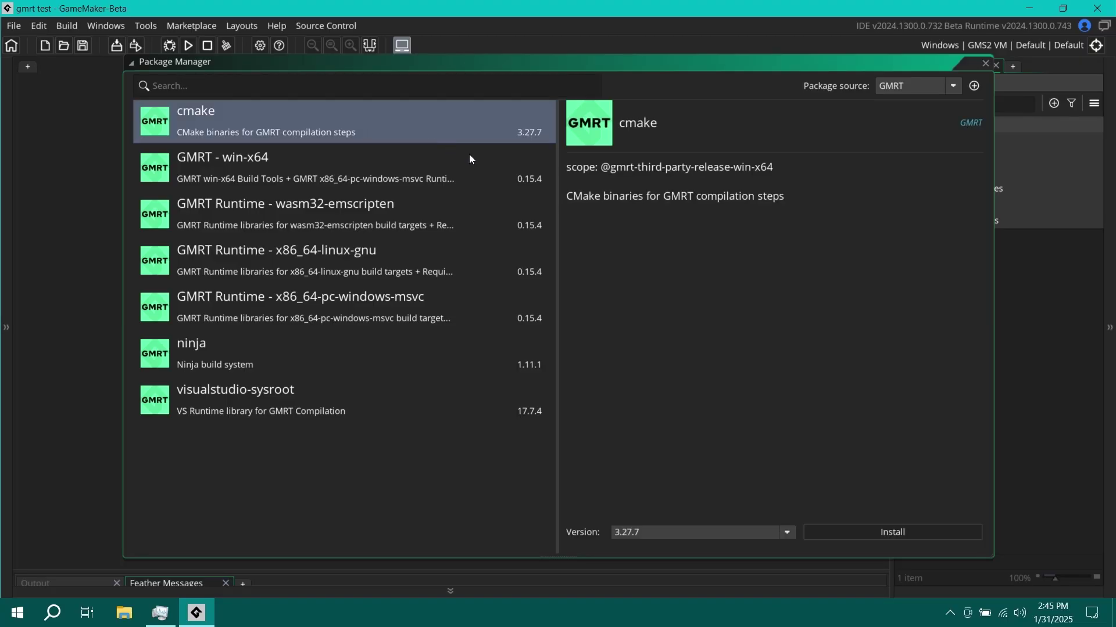
Switch the package source to Prefabs and back to GMRT, then view GMRT - win-x64 details
click(928, 87)
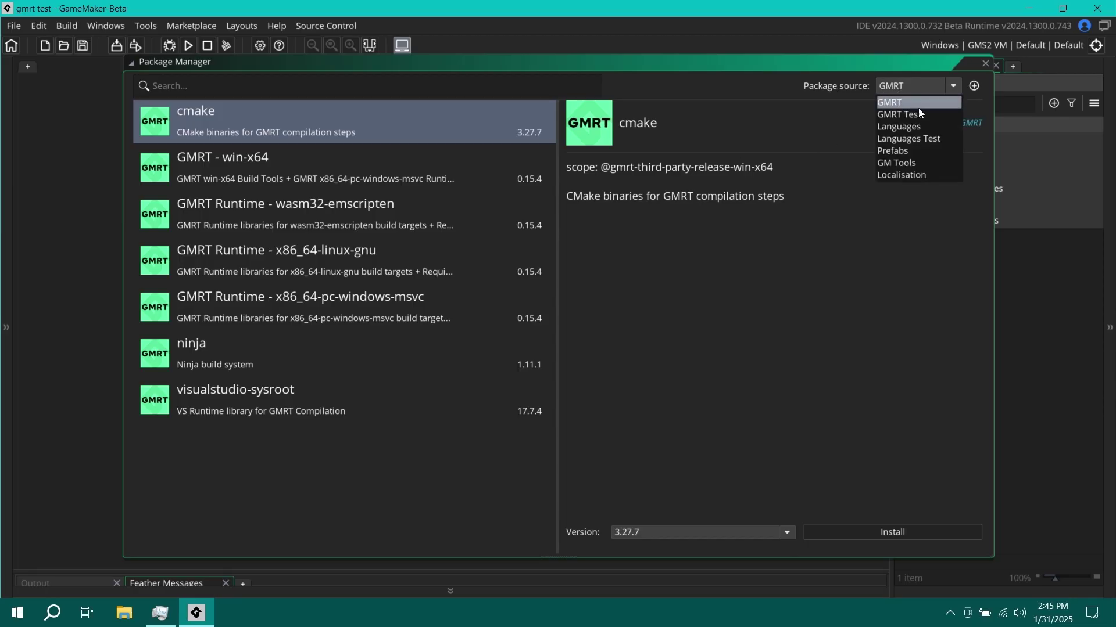
click(915, 150)
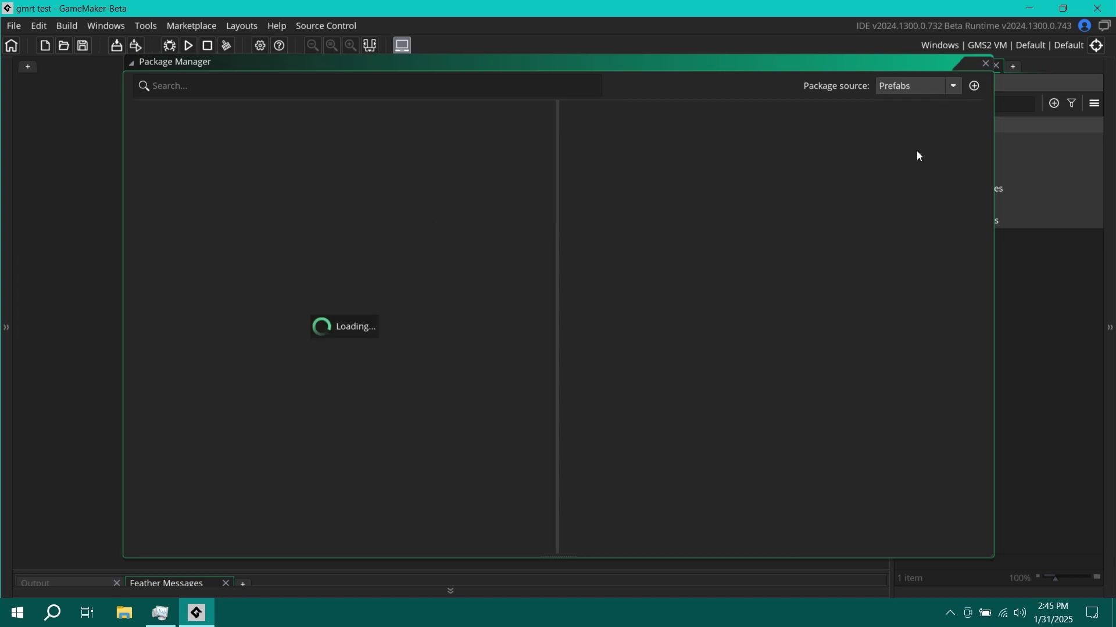
click(911, 86)
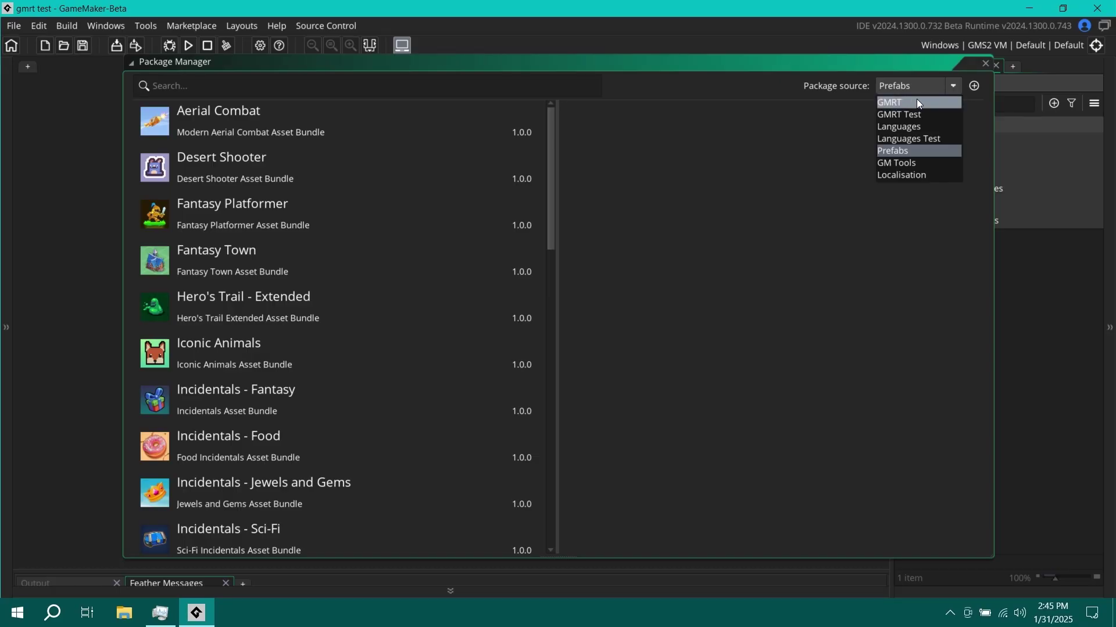
click(909, 102)
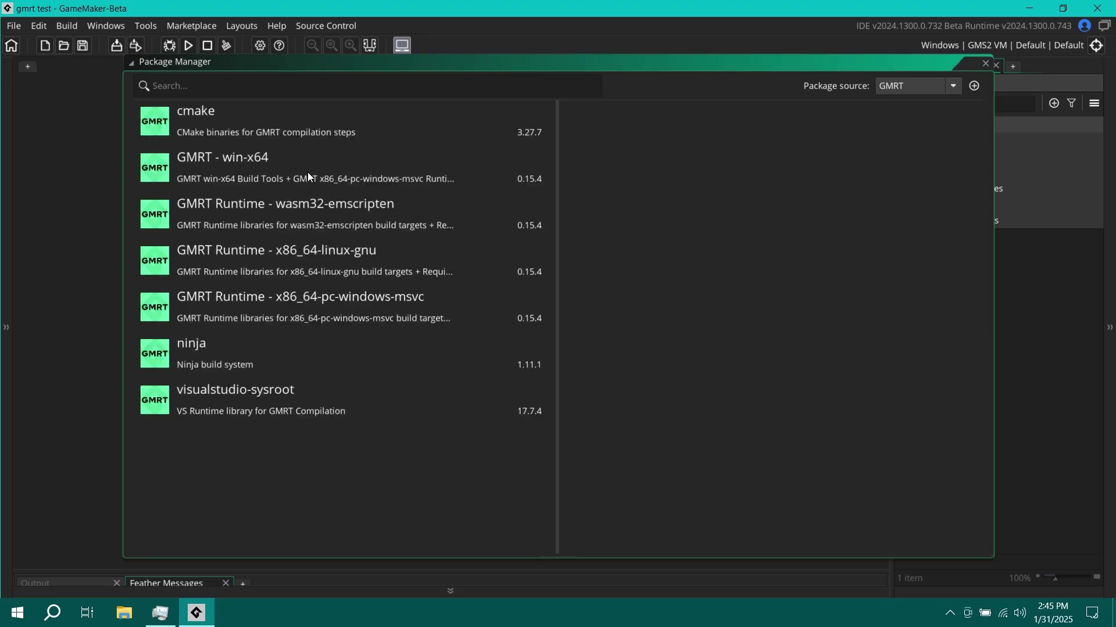
click(307, 176)
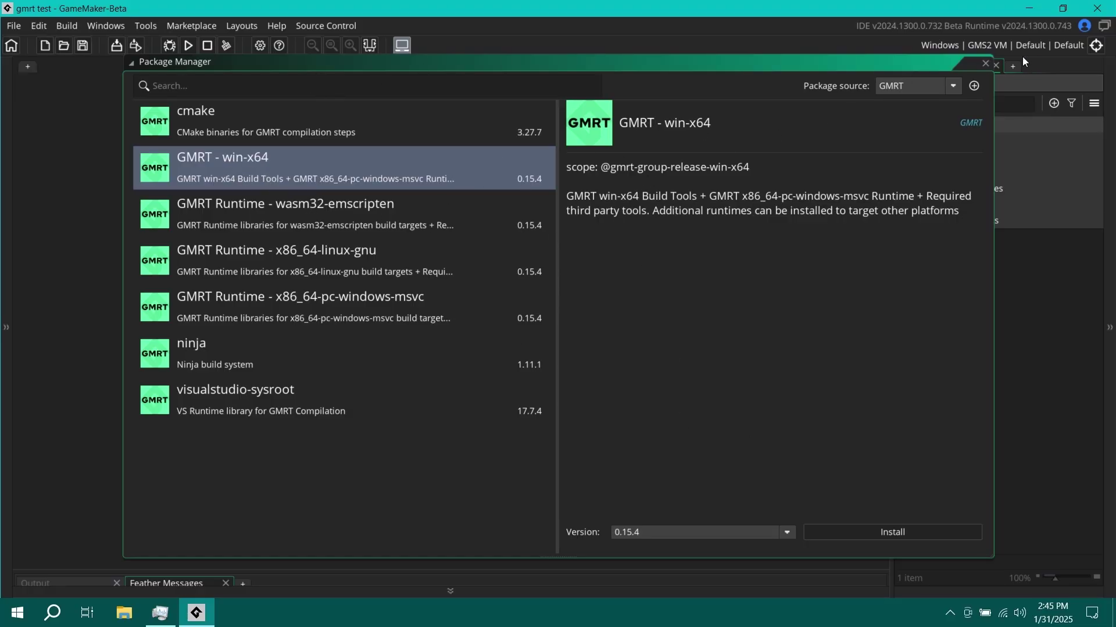
Compare the GMRT - win-x64, wasm32-emscripten and x86_64-linux-gnu package details
drag(962, 71, 740, 161)
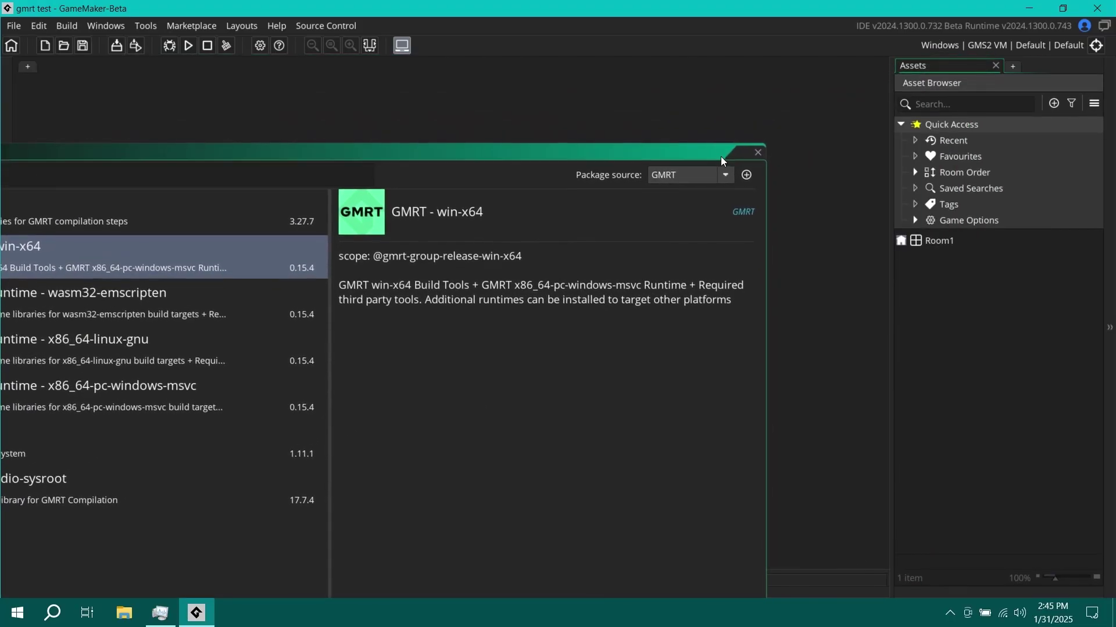
click(1096, 45)
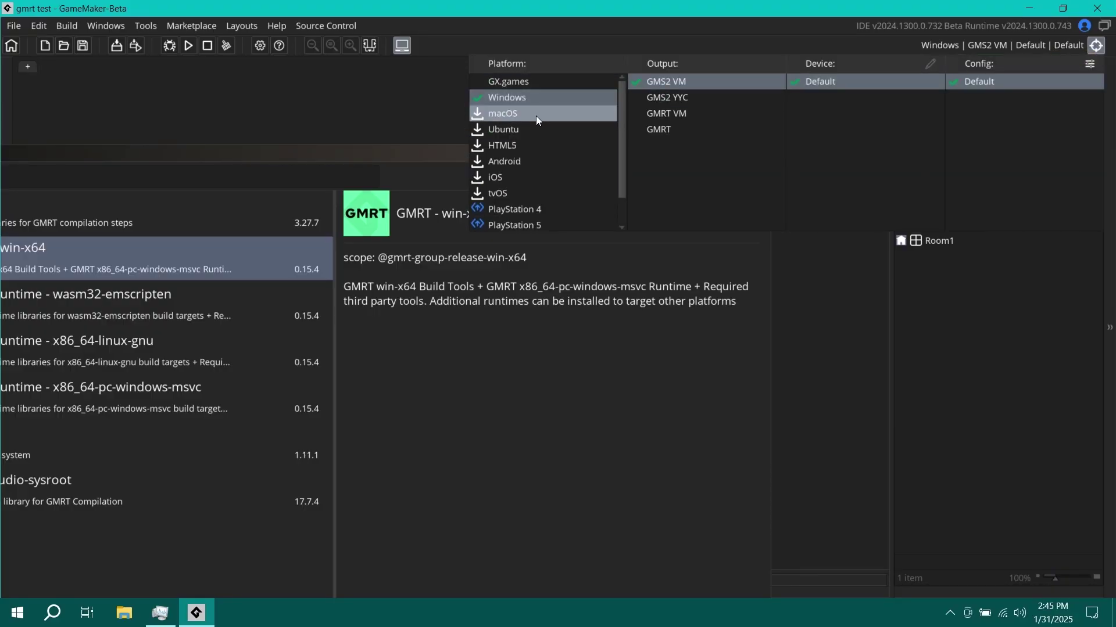
drag(394, 154, 588, 5)
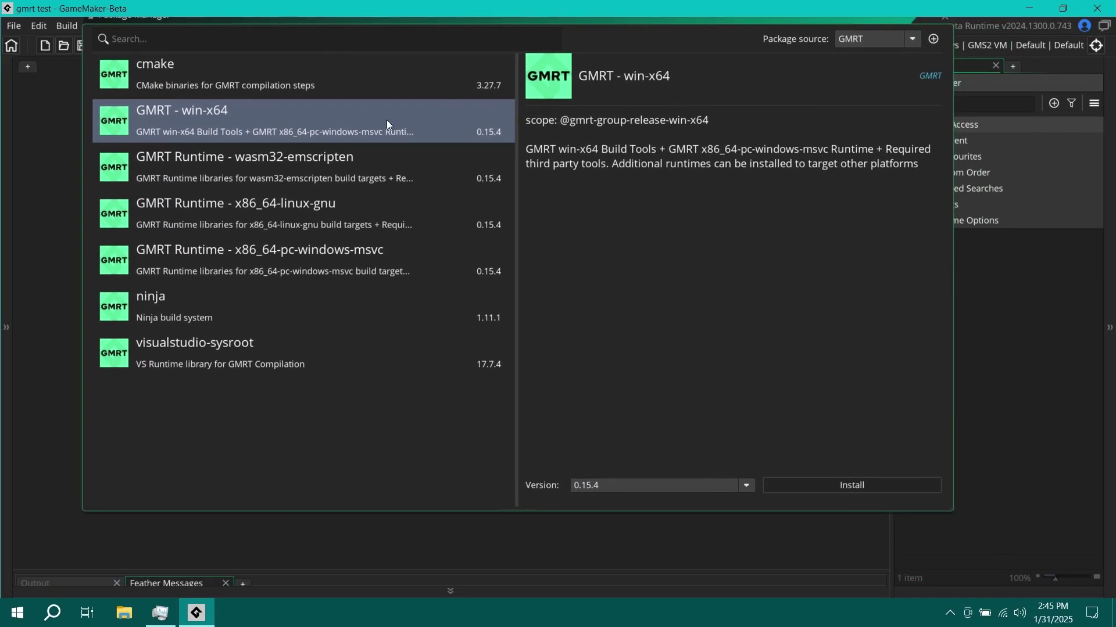
click(346, 195)
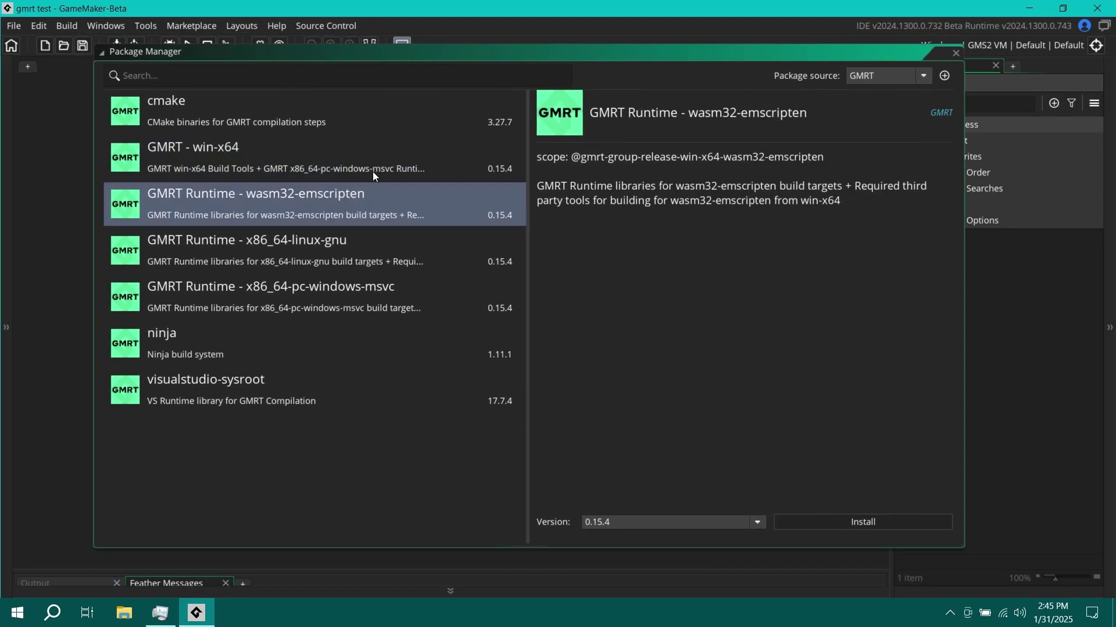
click(389, 174)
click(399, 216)
click(360, 169)
click(330, 211)
click(363, 256)
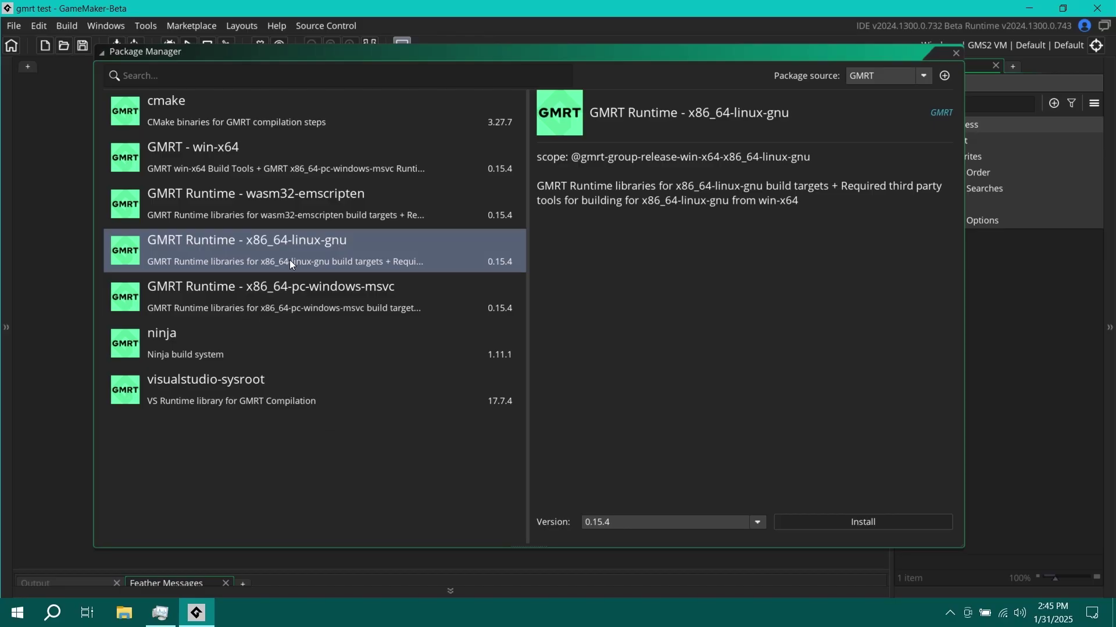
Install the GMRT - win-x64 package and switch to Task Manager to monitor disk usage
click(329, 168)
click(848, 524)
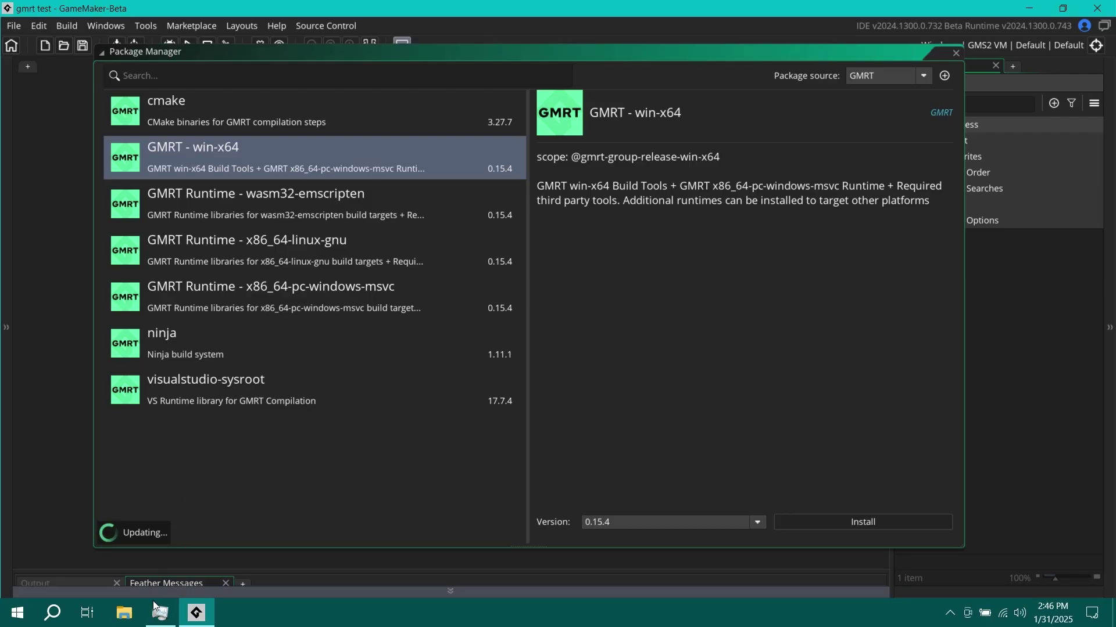
key(alt+Tab)
Watch Disk 0 (C:) activity in Task Manager while GMRT - win-x64 0.15.4 finishes installing
drag(245, 139, 663, 145)
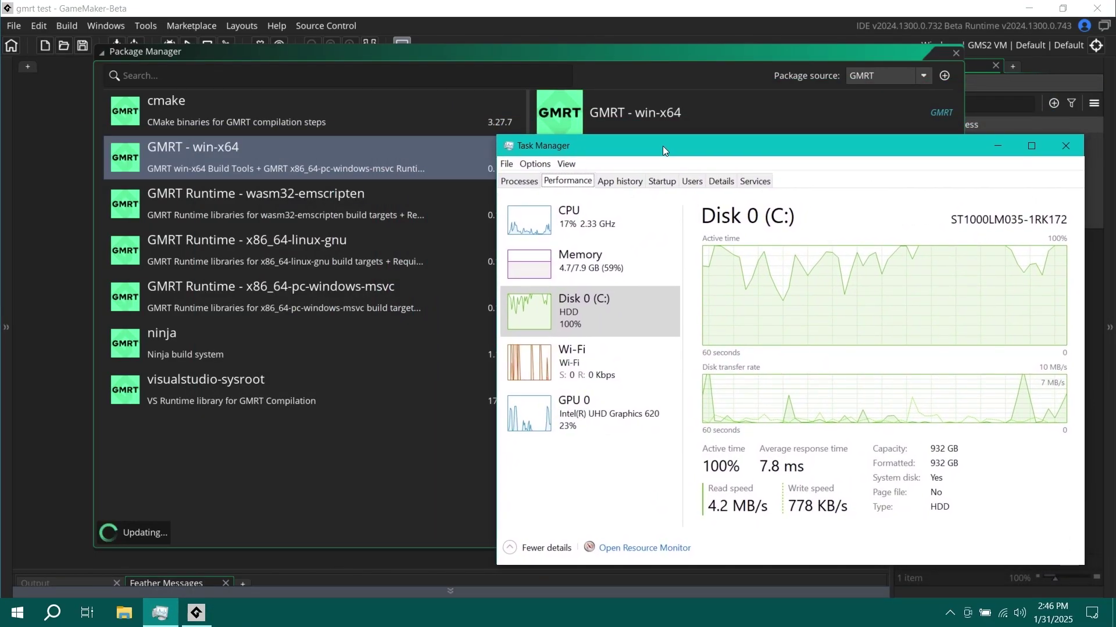
click(998, 146)
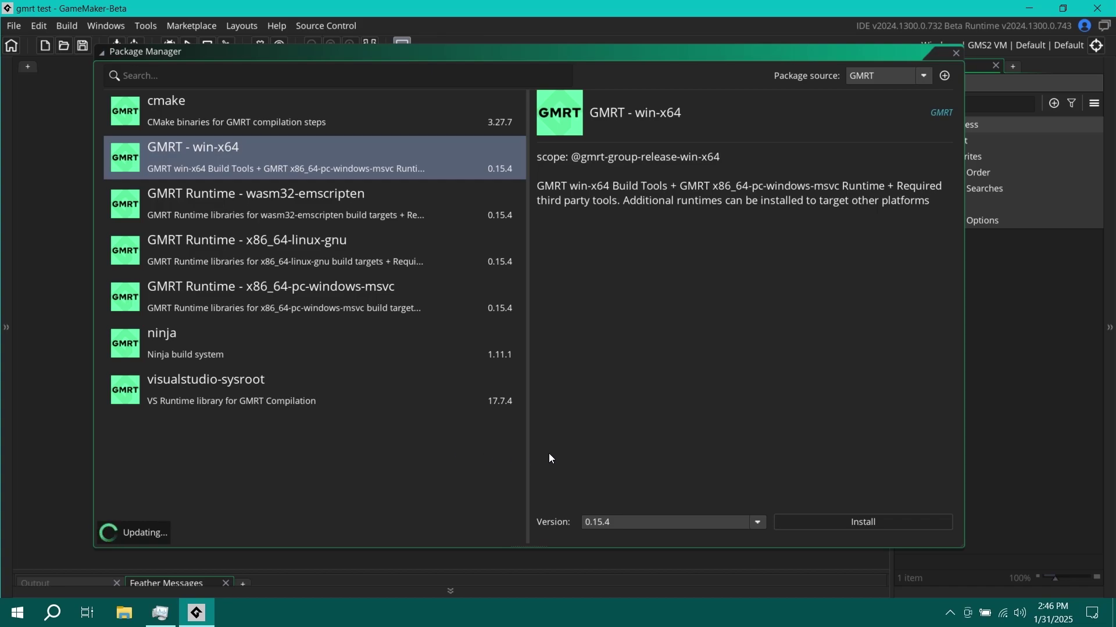
drag(528, 216, 511, 226)
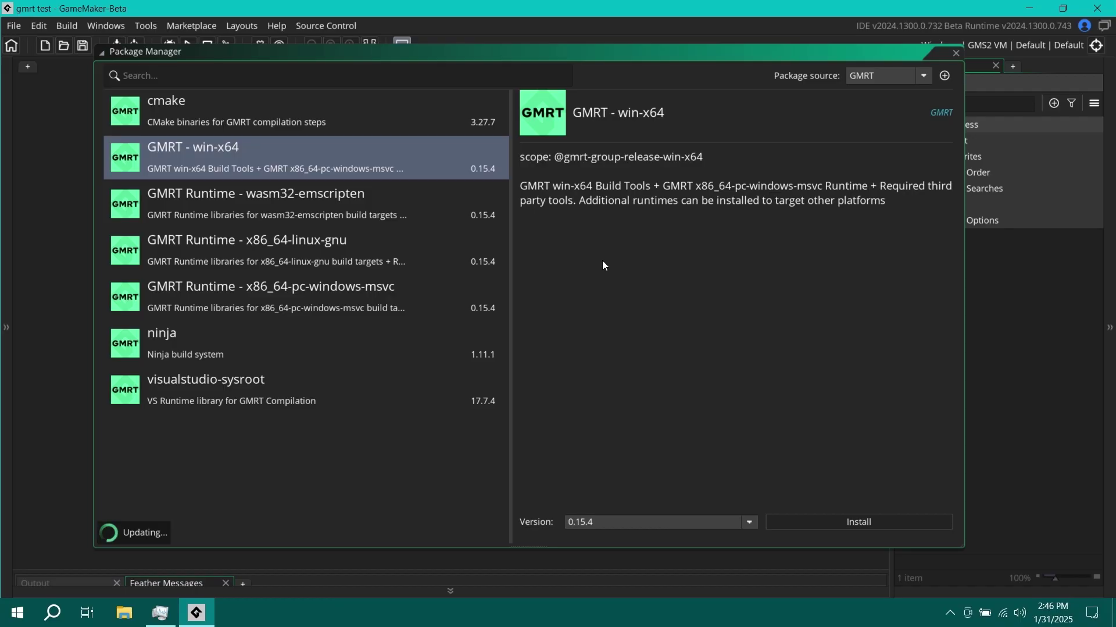
click(161, 613)
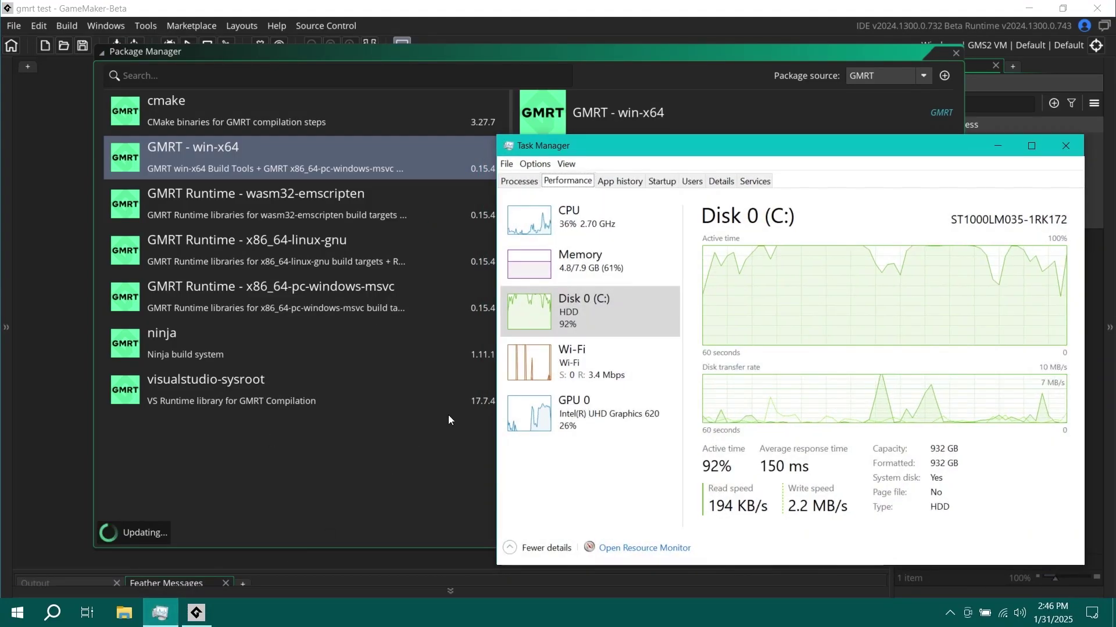
click(616, 308)
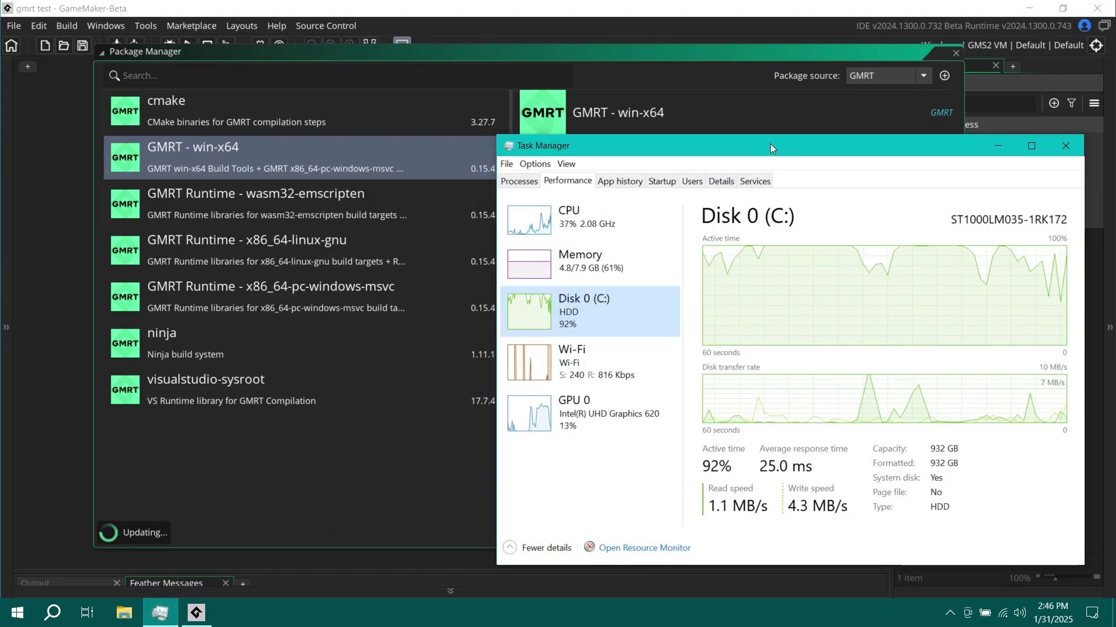
drag(766, 146, 773, 151)
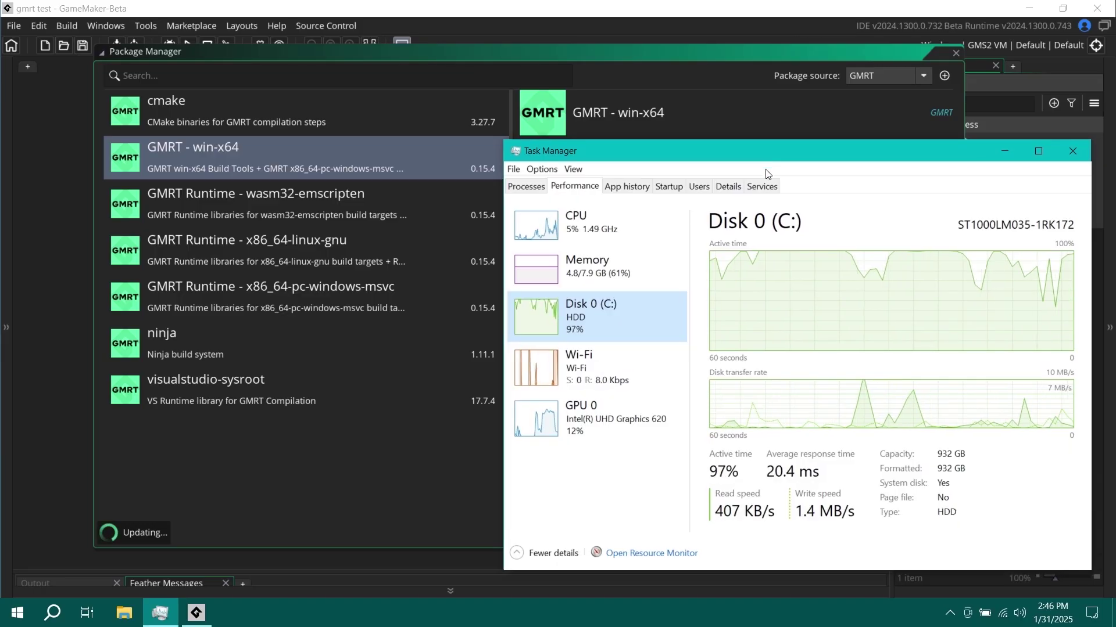
click(1004, 151)
click(375, 470)
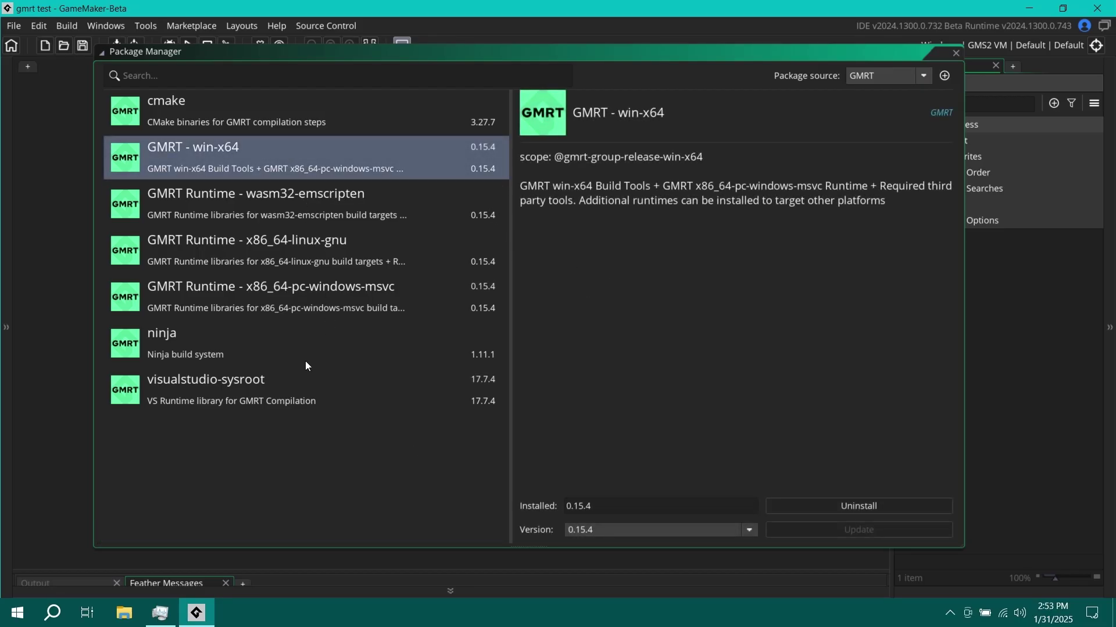
Review the x86_64-pc-windows-msvc runtime, visualstudio-sysroot, GMRT - win-x64 and ninja package details
click(284, 313)
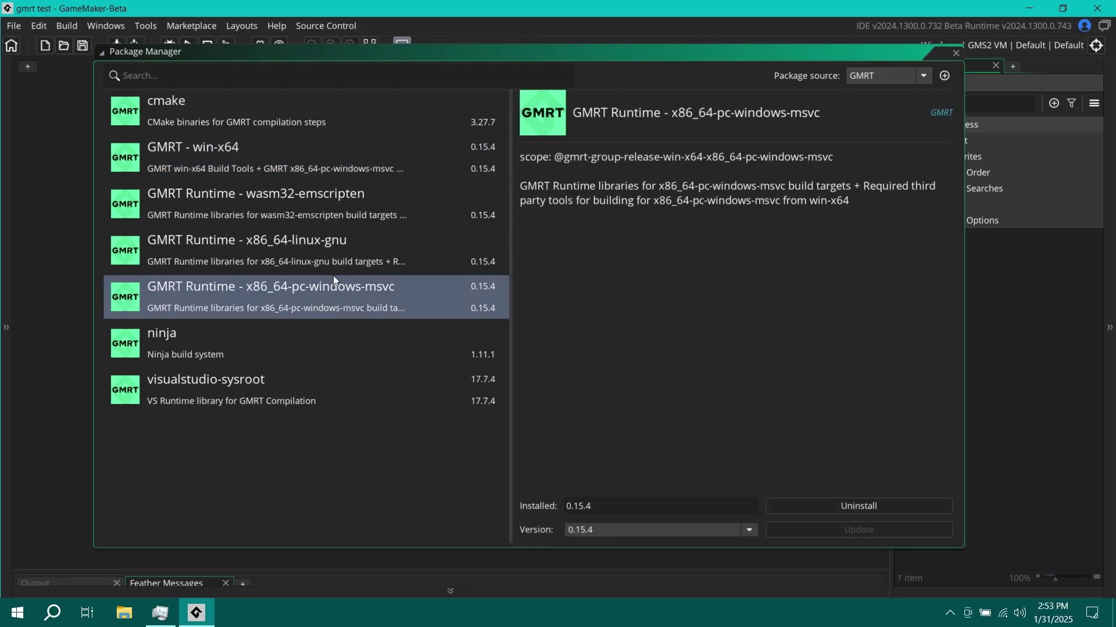
click(285, 390)
click(291, 328)
click(307, 317)
click(344, 177)
click(273, 298)
click(232, 403)
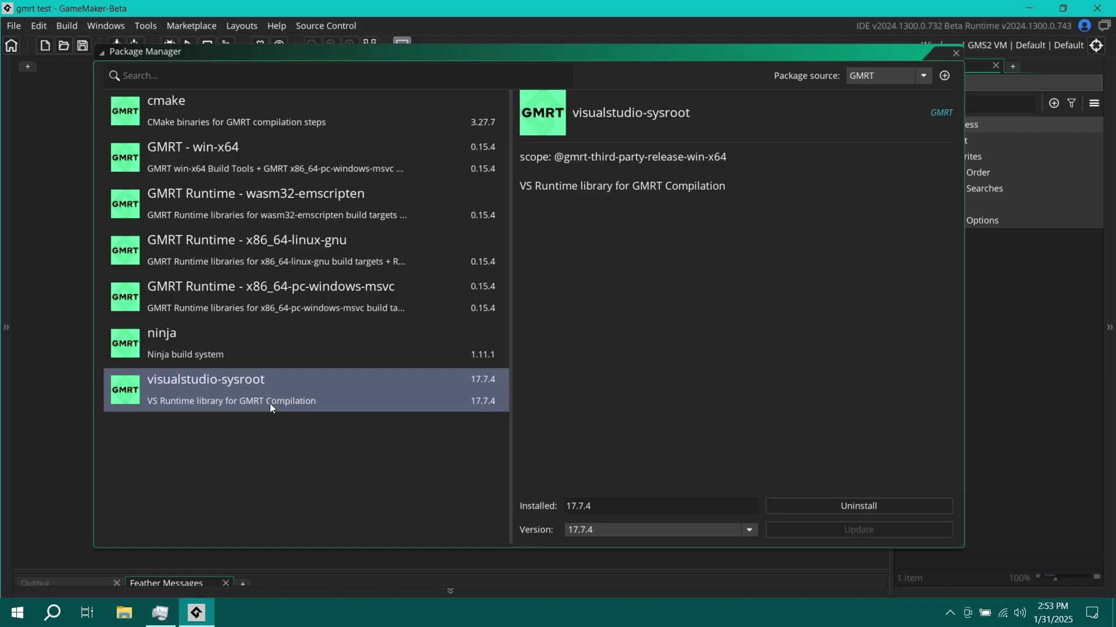
click(273, 344)
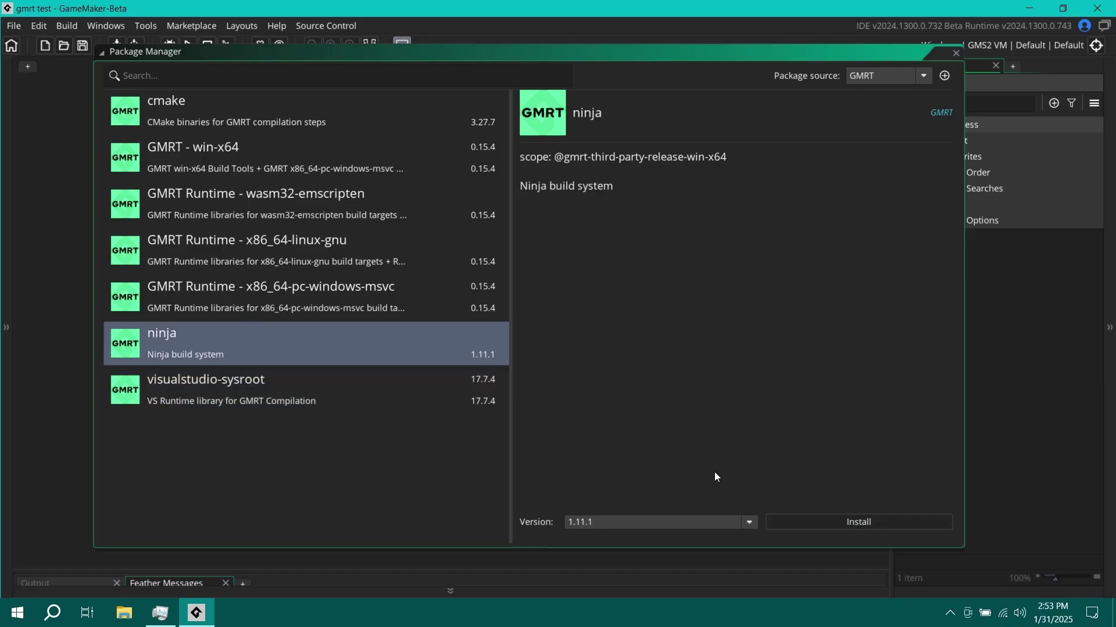
Install ninja 1.11.1, dismiss the success message, and start installing cmake 3.27.7
click(814, 521)
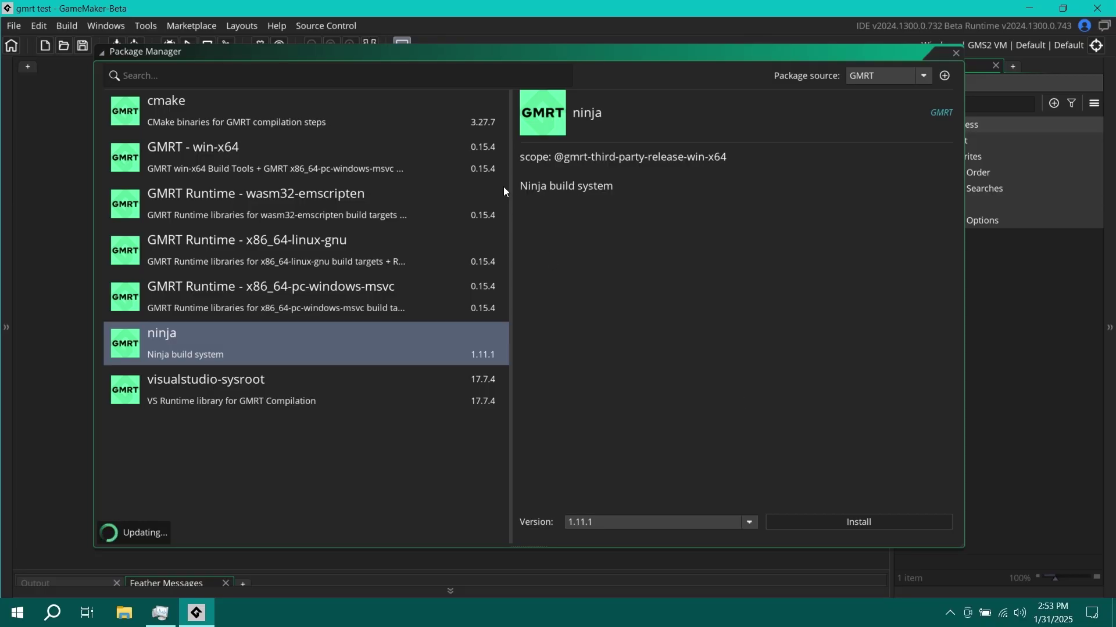
click(674, 351)
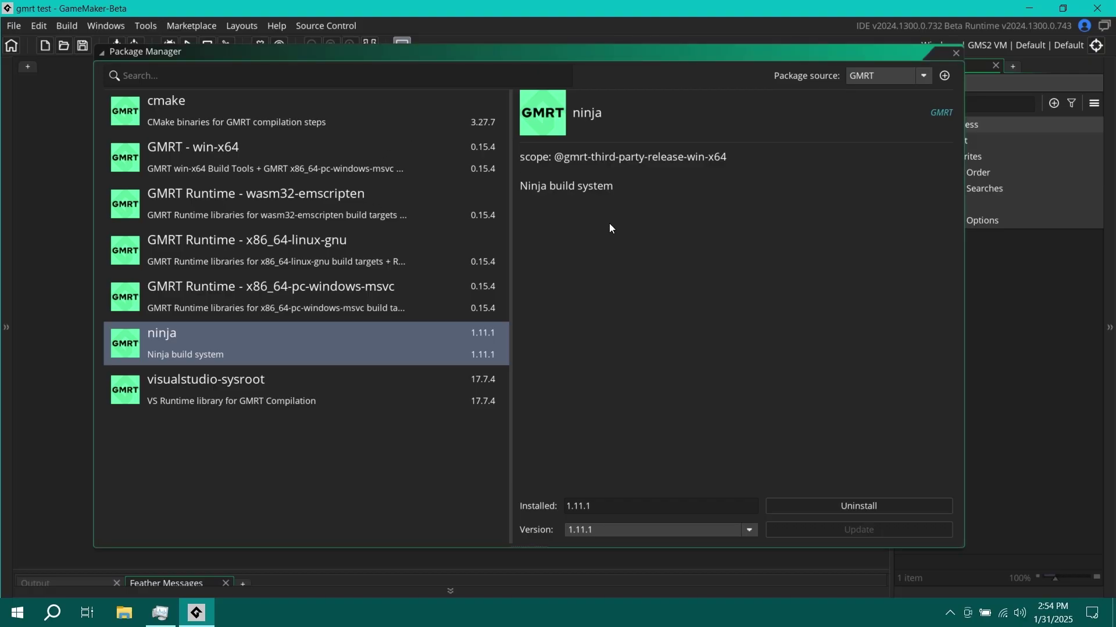
click(389, 132)
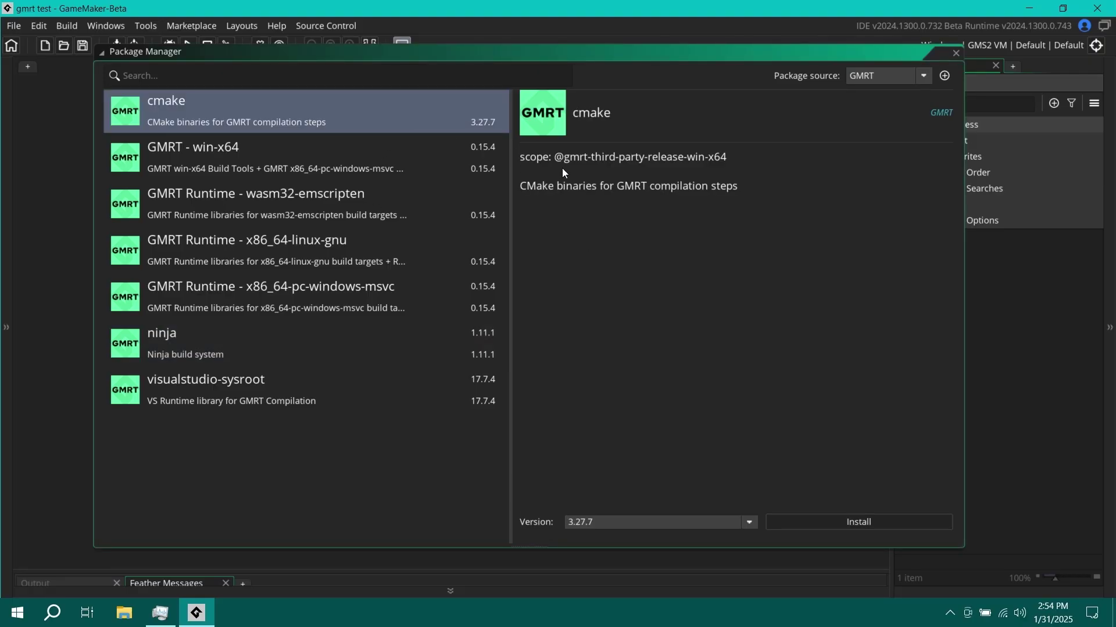
click(821, 525)
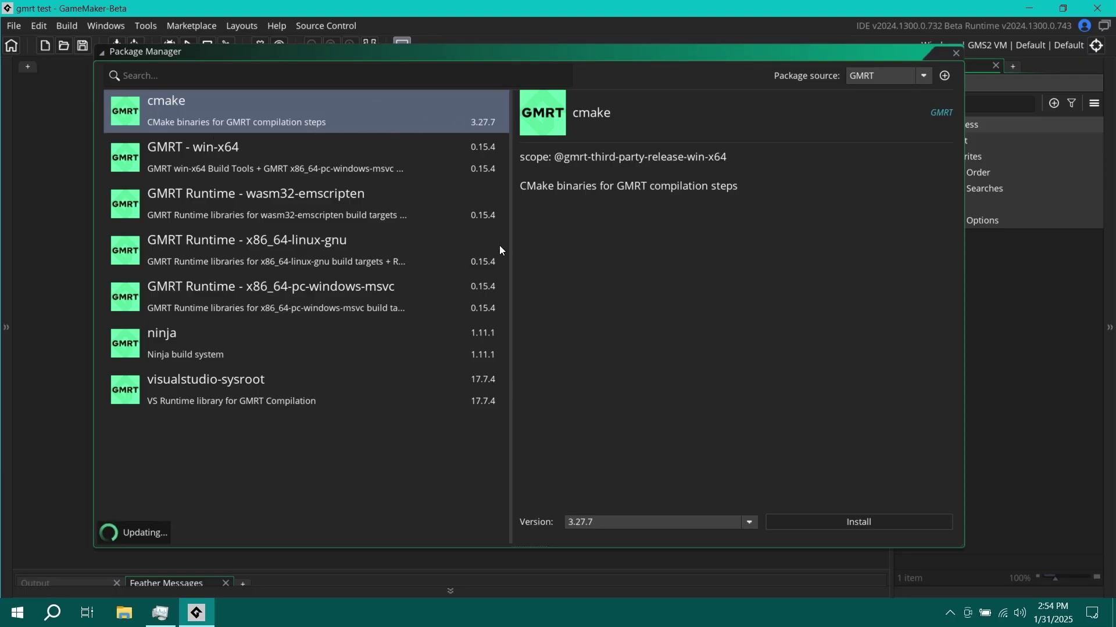
Wait for cmake 3.27.7 to install, dismiss the success message, and close the Package Manager
drag(510, 220, 520, 220)
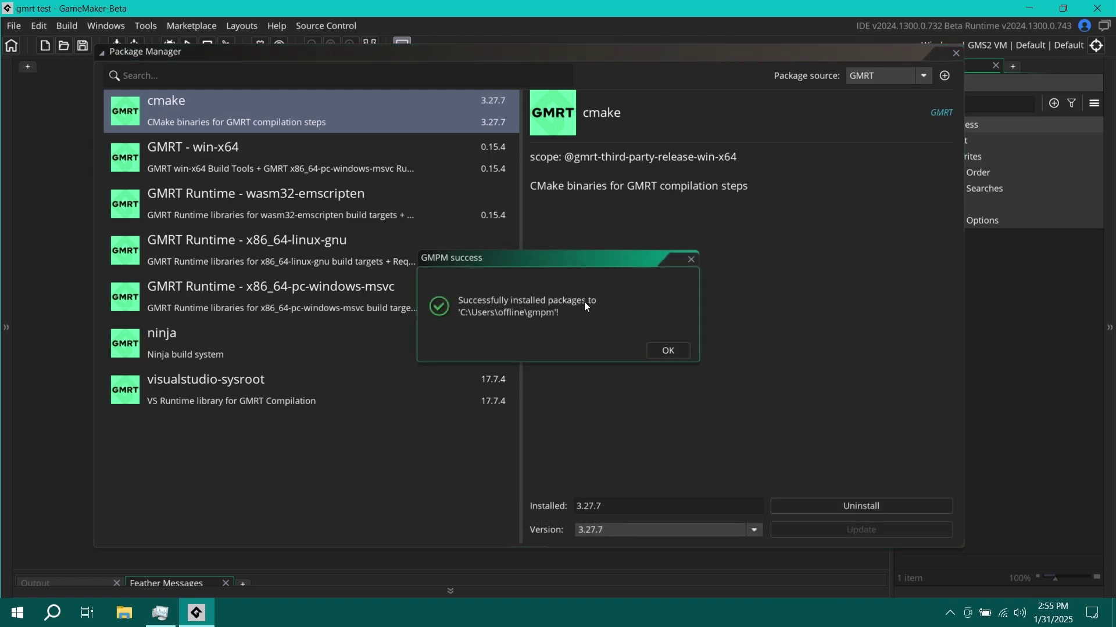
click(672, 351)
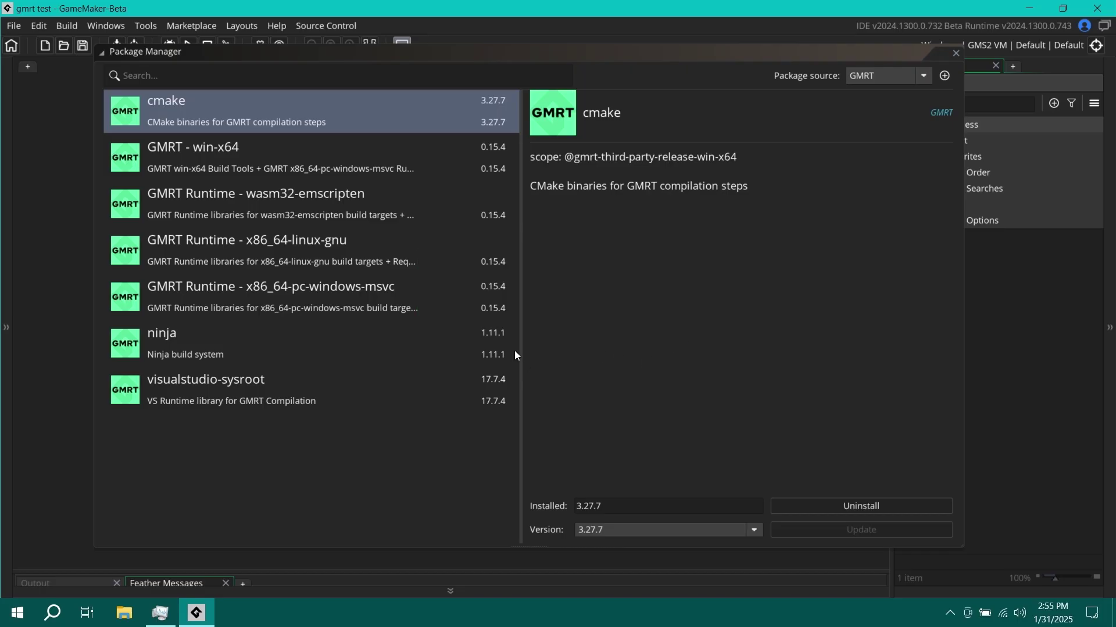
click(957, 52)
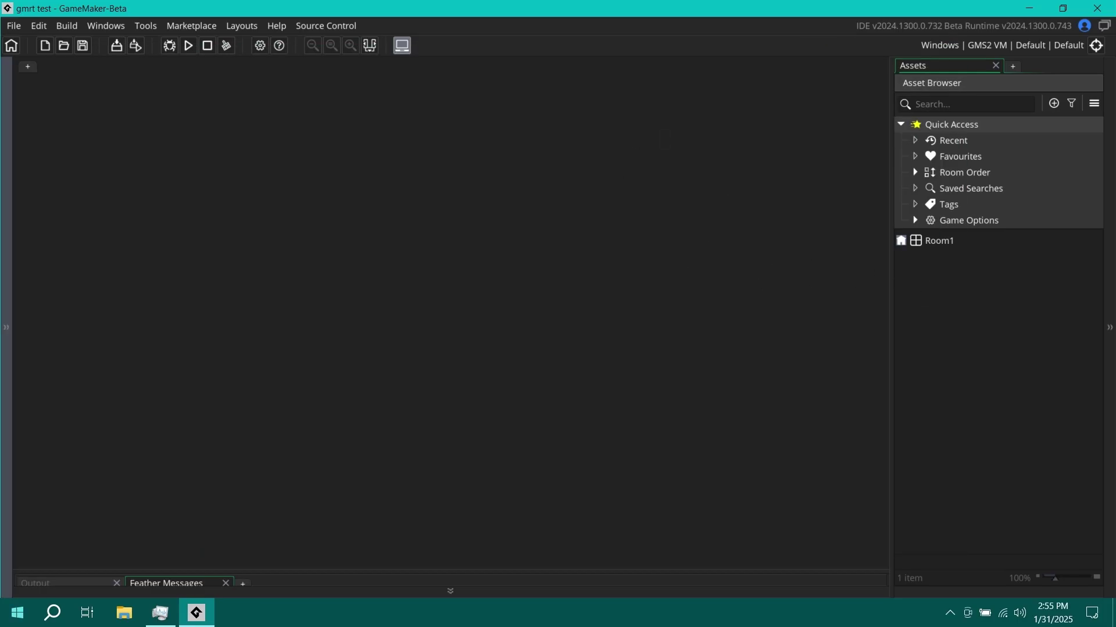
Launch Firefox from the Start menu
click(12, 618)
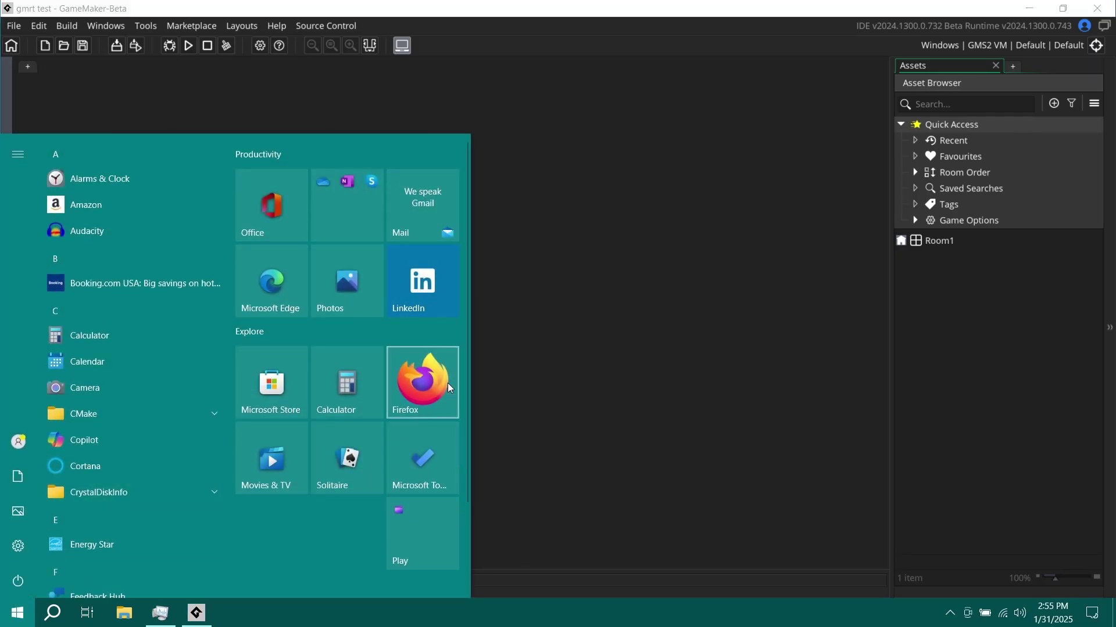
click(439, 386)
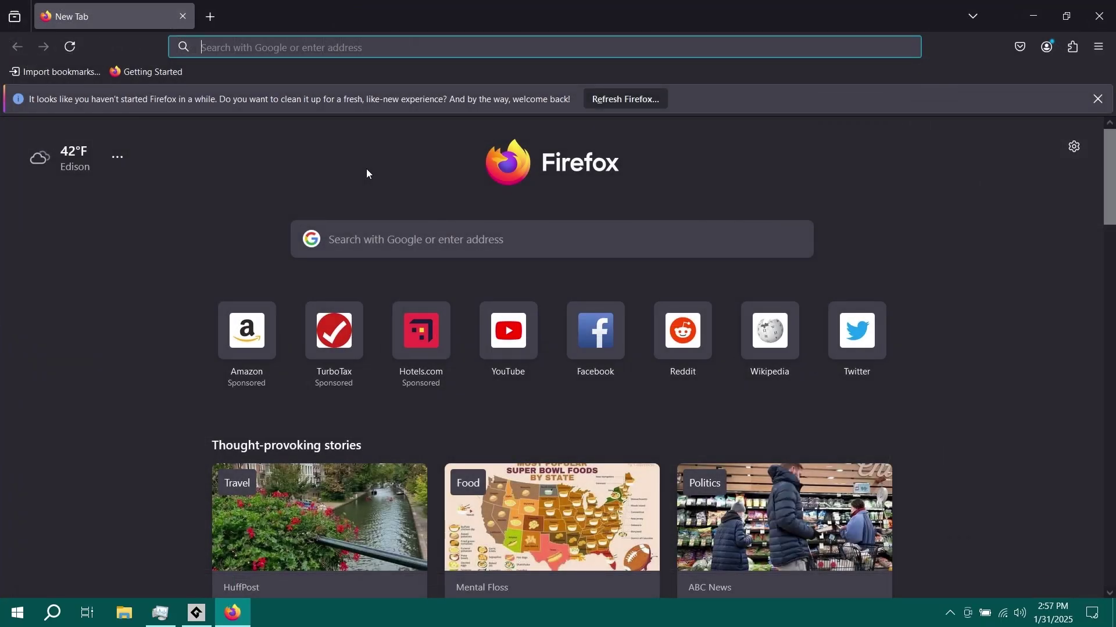
Search for 'dotnet 8 runtime' and open the Download .NET 8.0 page
text(dotnet 8 runtime)
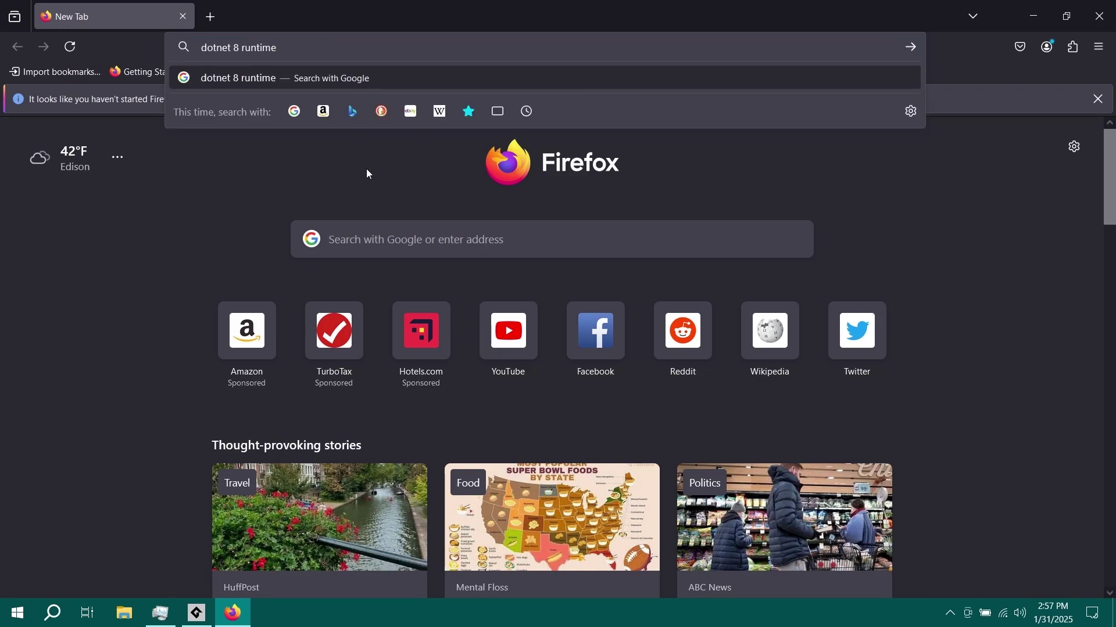
key(Return)
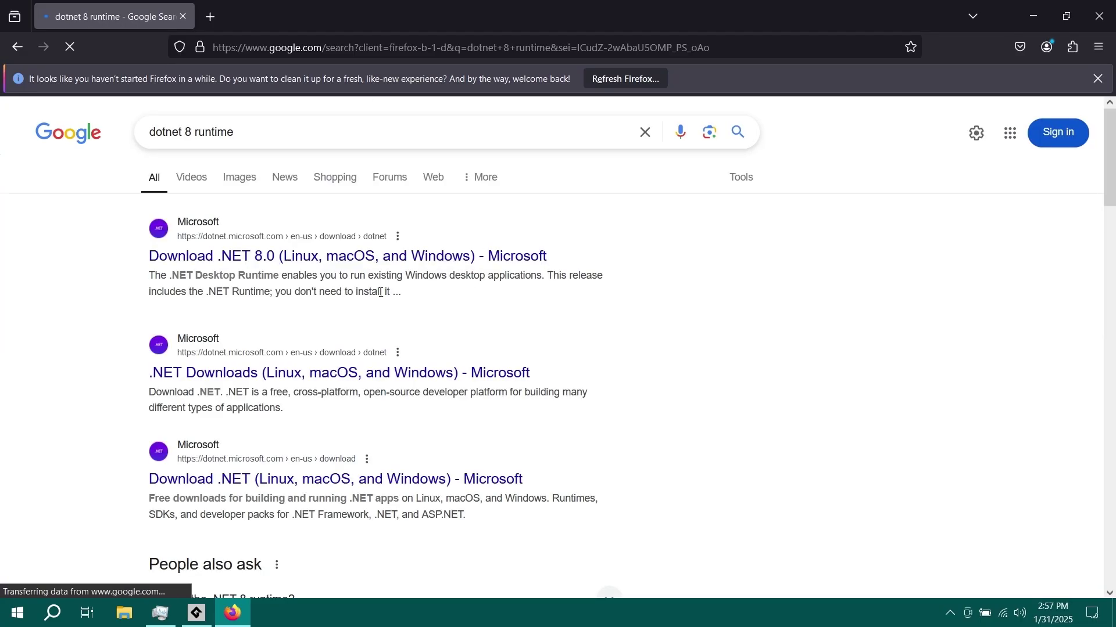
click(238, 258)
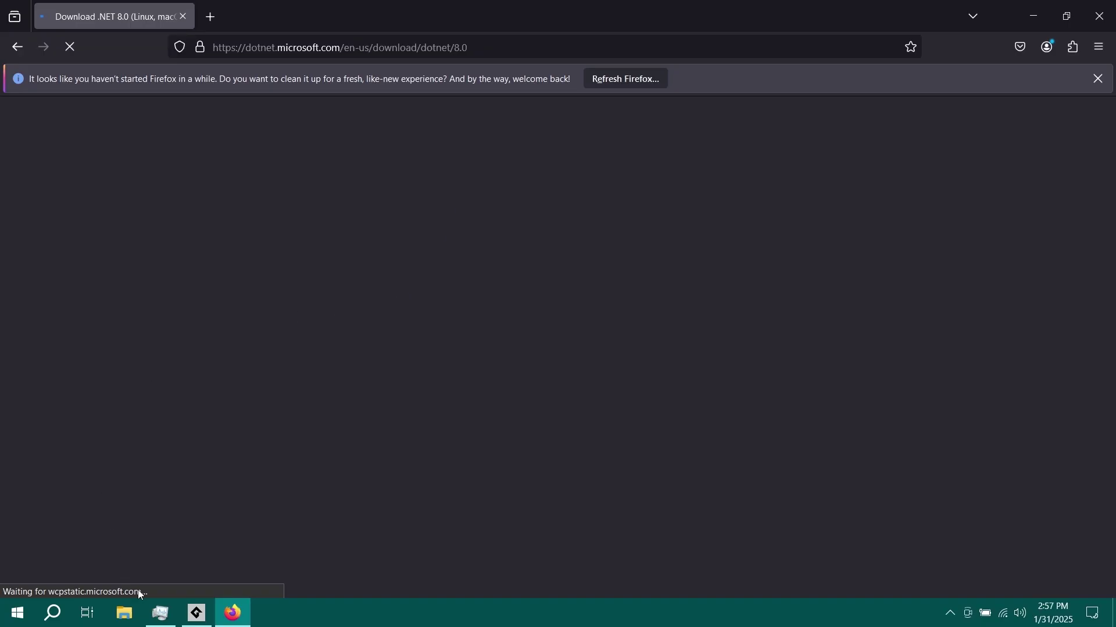
Download and launch the .NET SDK 8.0.405 Windows x64 installer
click(160, 612)
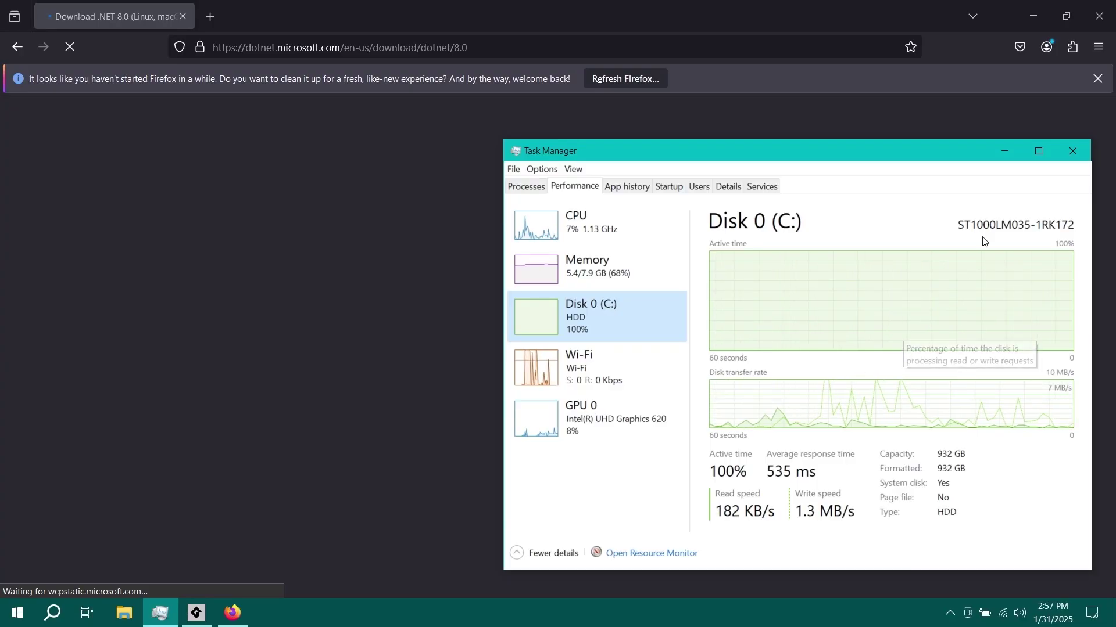
click(1005, 151)
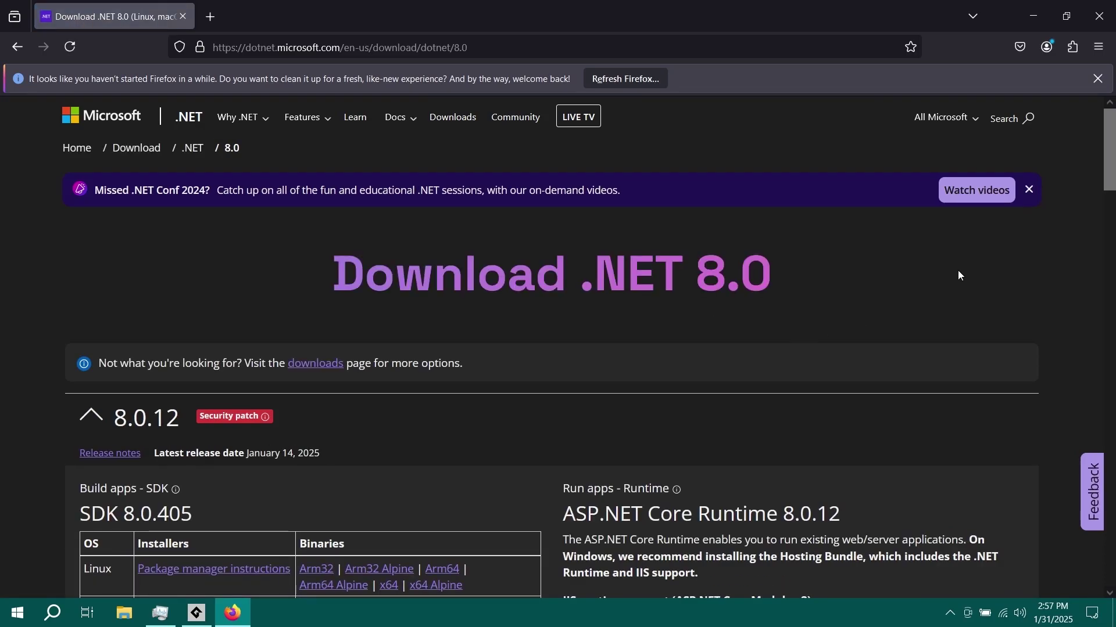
scroll(835, 289, down, 5)
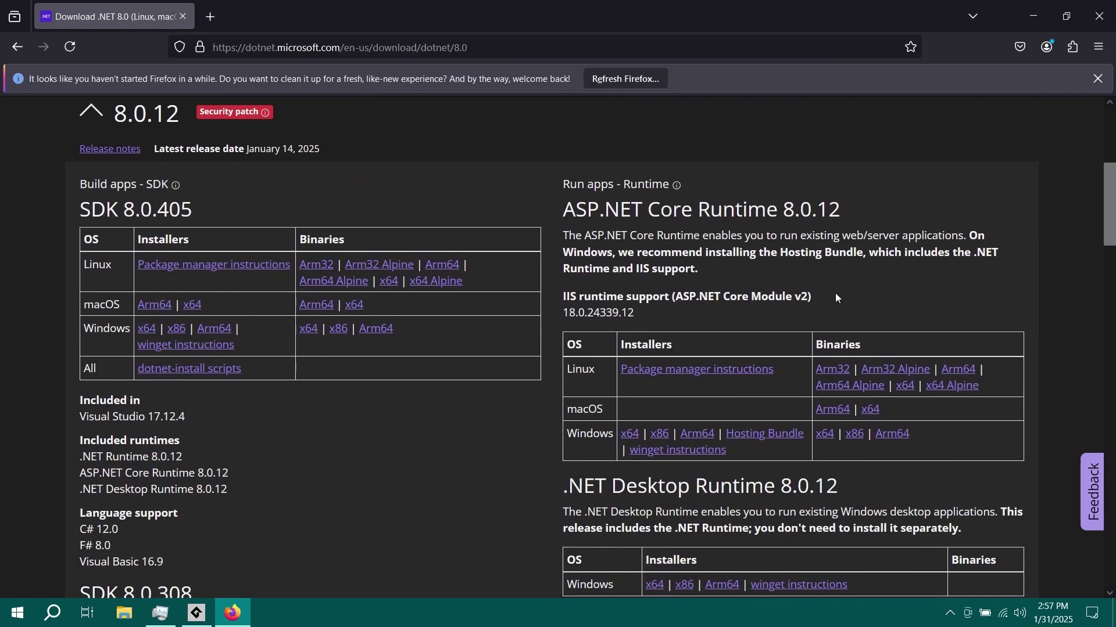
scroll(835, 296, up, 5)
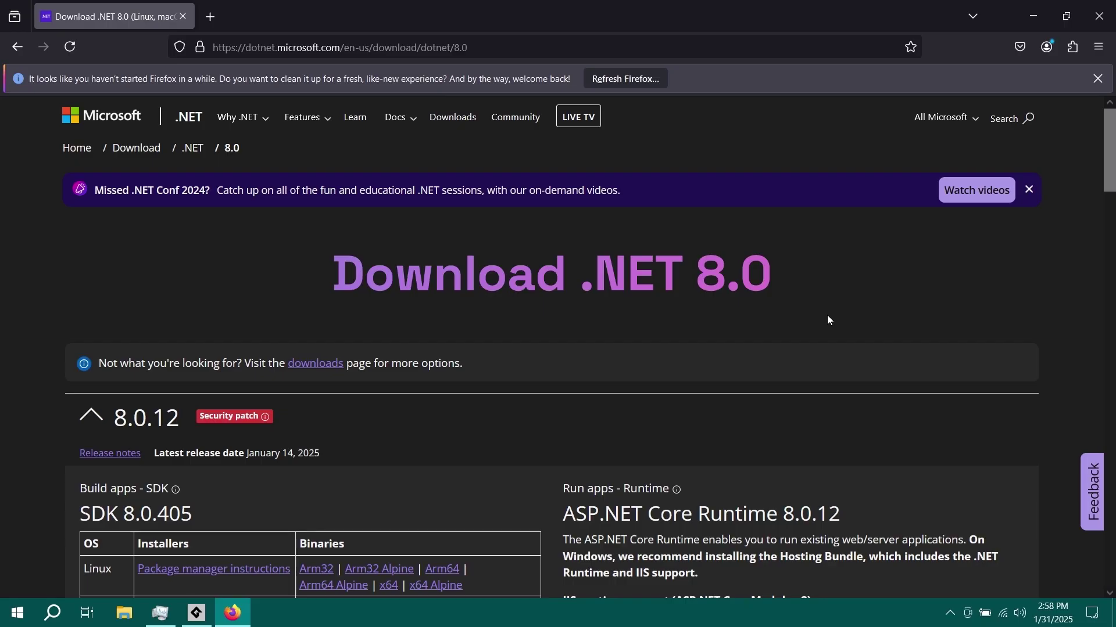
scroll(825, 315, down, 6)
scroll(818, 319, up, 3)
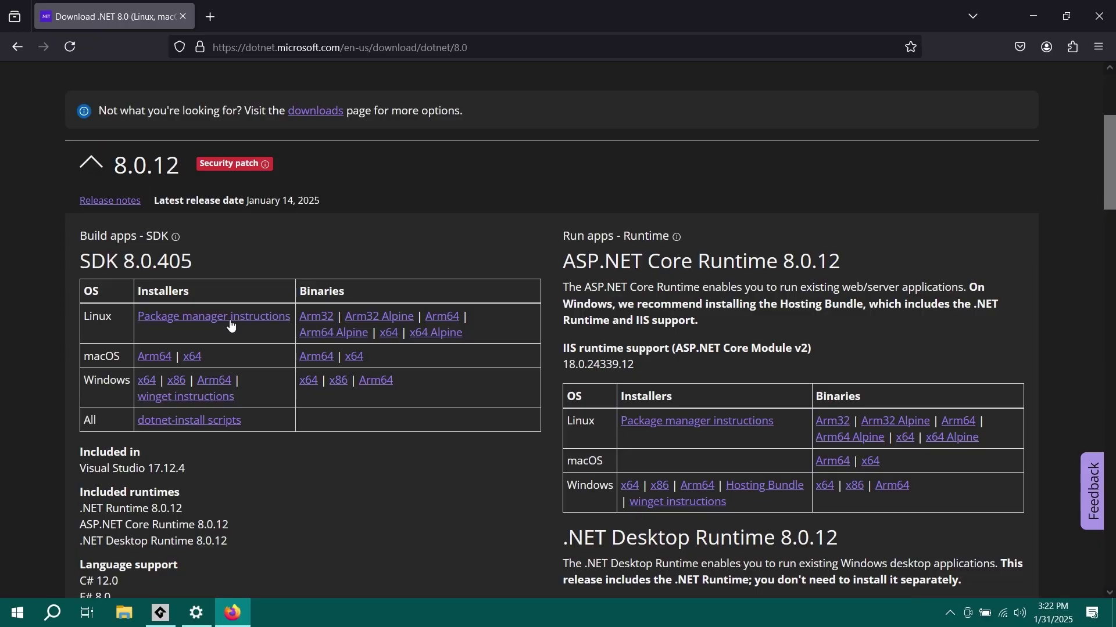
click(148, 384)
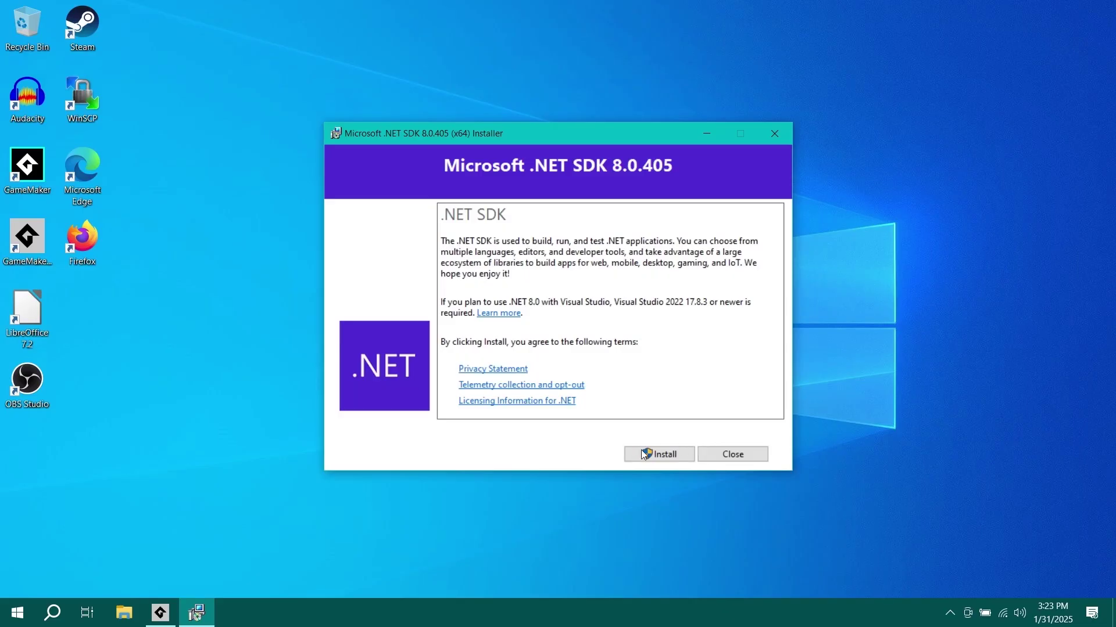
click(661, 455)
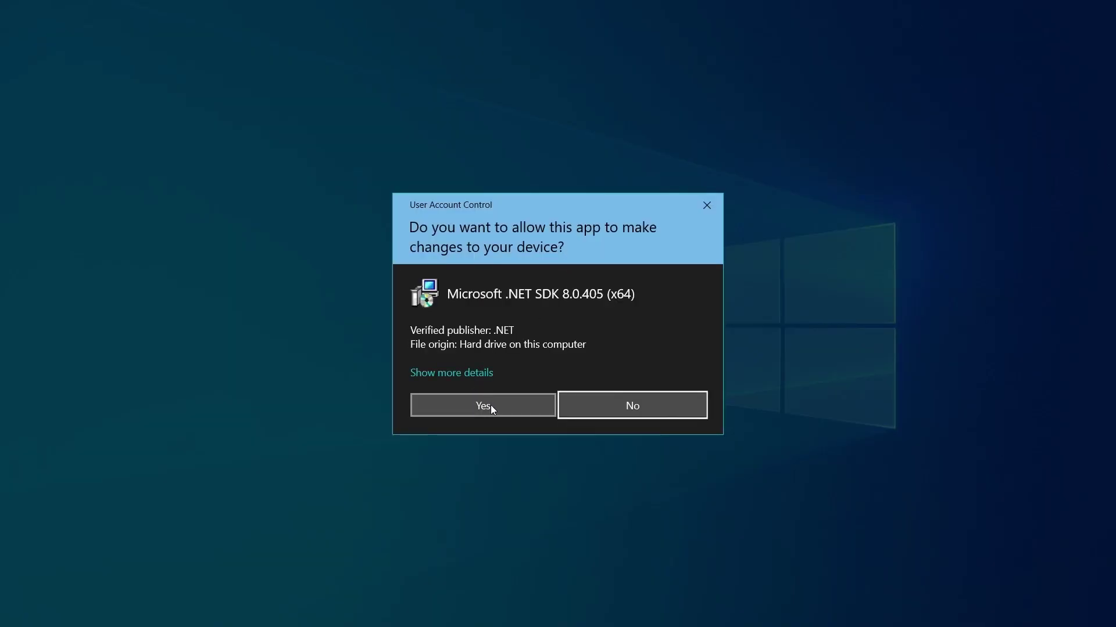
Approve the UAC prompt and close the installer once SDK 8.0.405 installs successfully
click(491, 407)
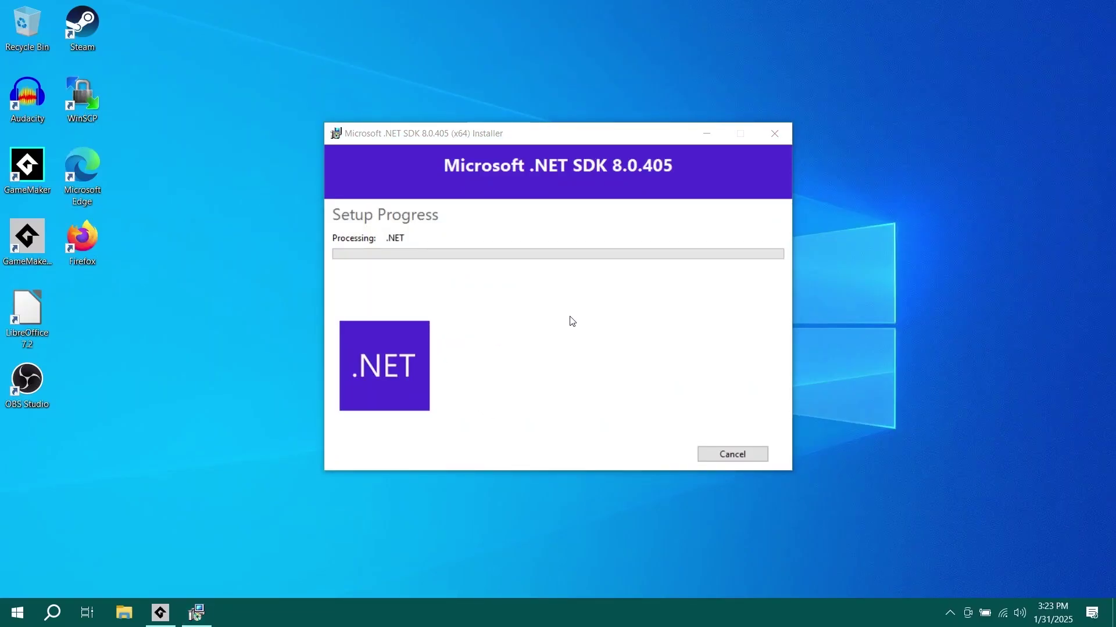
click(587, 377)
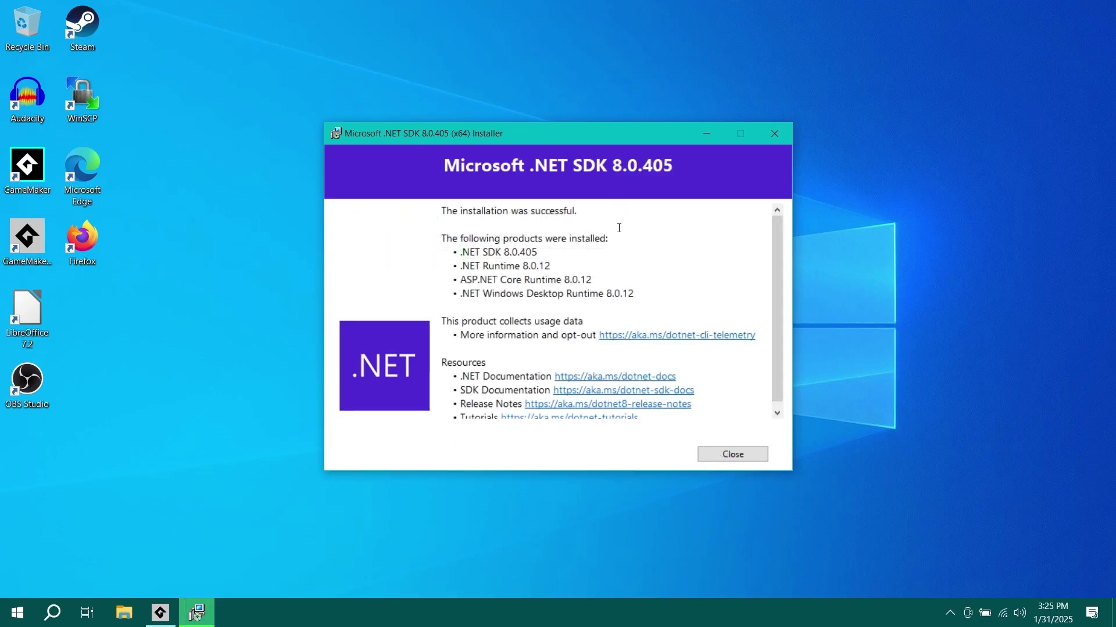
scroll(631, 279, down, 1)
scroll(633, 292, up, 1)
scroll(633, 292, down, 1)
click(751, 455)
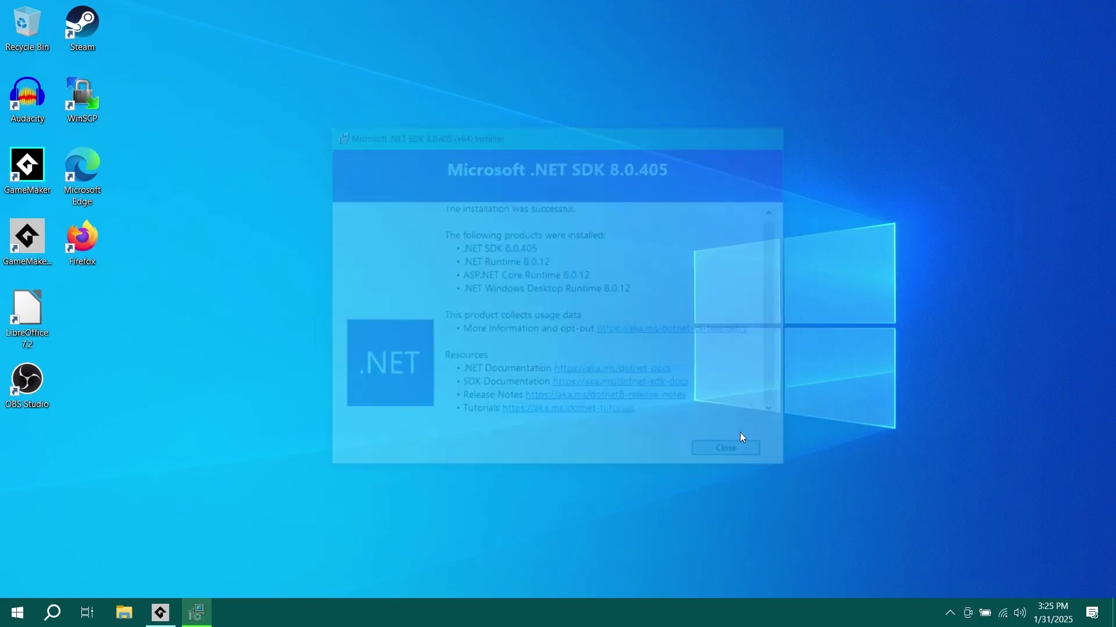
Run the gmrt test project, check the red circle in the game window, then close it
click(178, 621)
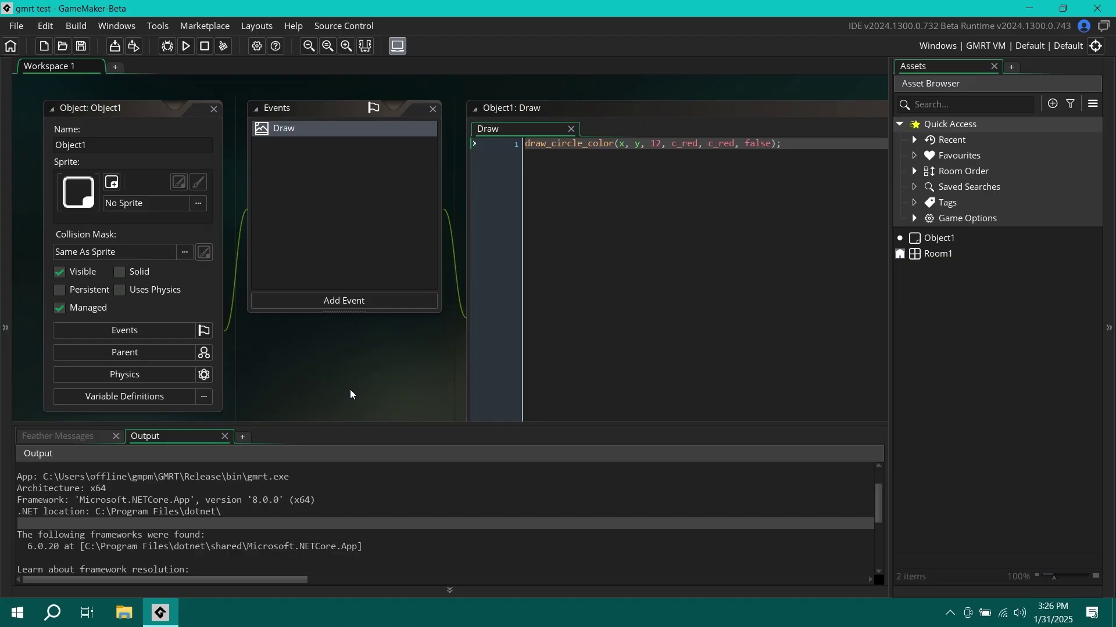
click(189, 50)
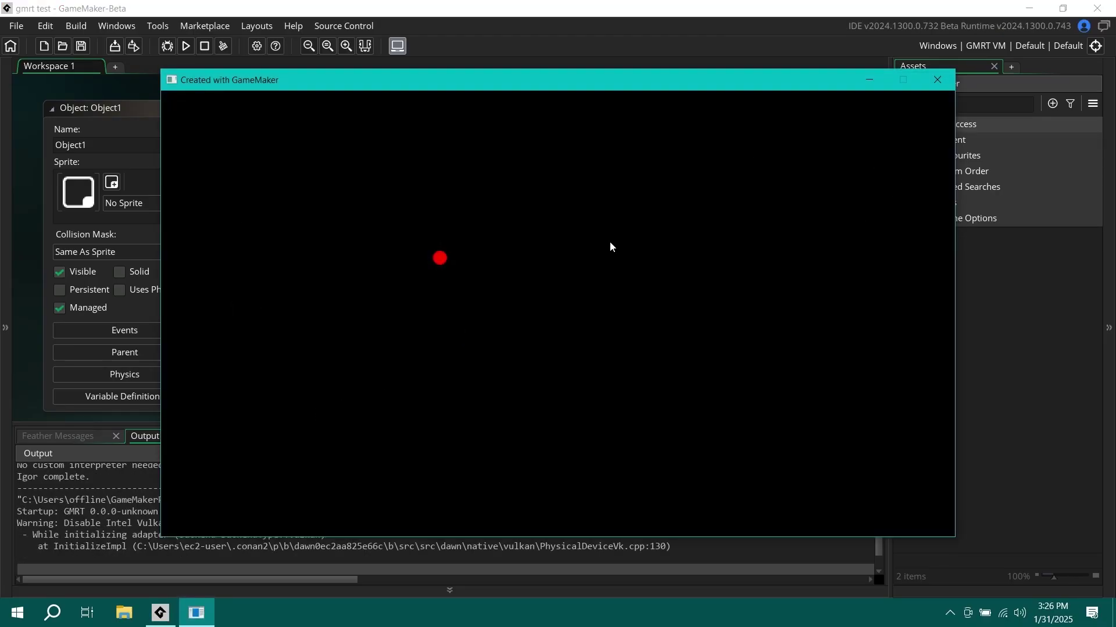
click(937, 80)
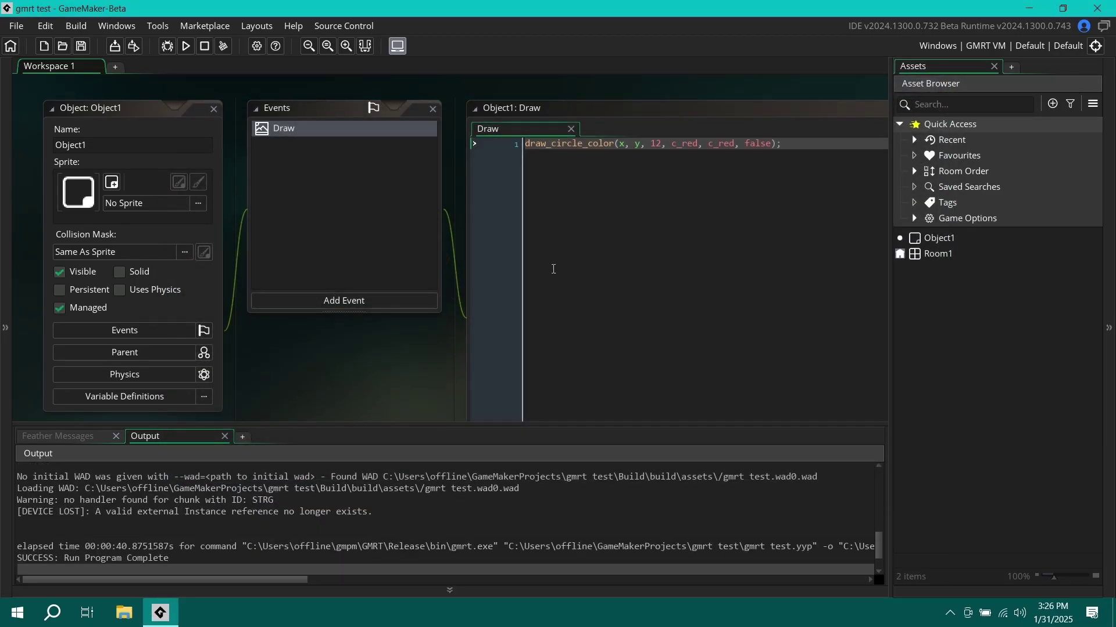
click(389, 587)
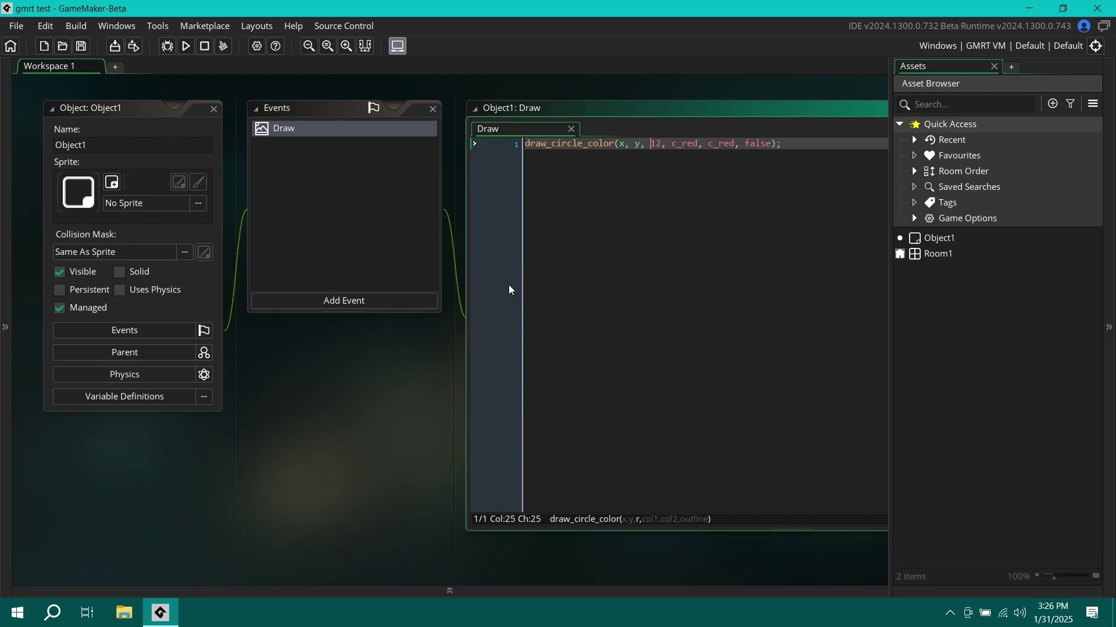
Begin the arrow-key movement code with 'if (keyboard_check(vk_' above the circle draw call
key(ctrl+Right)
key(ctrl+Right)
key(ctrl+Right)
key(ctrl+Right)
key(ctrl+Right)
key(ctrl+Right)
click(804, 151)
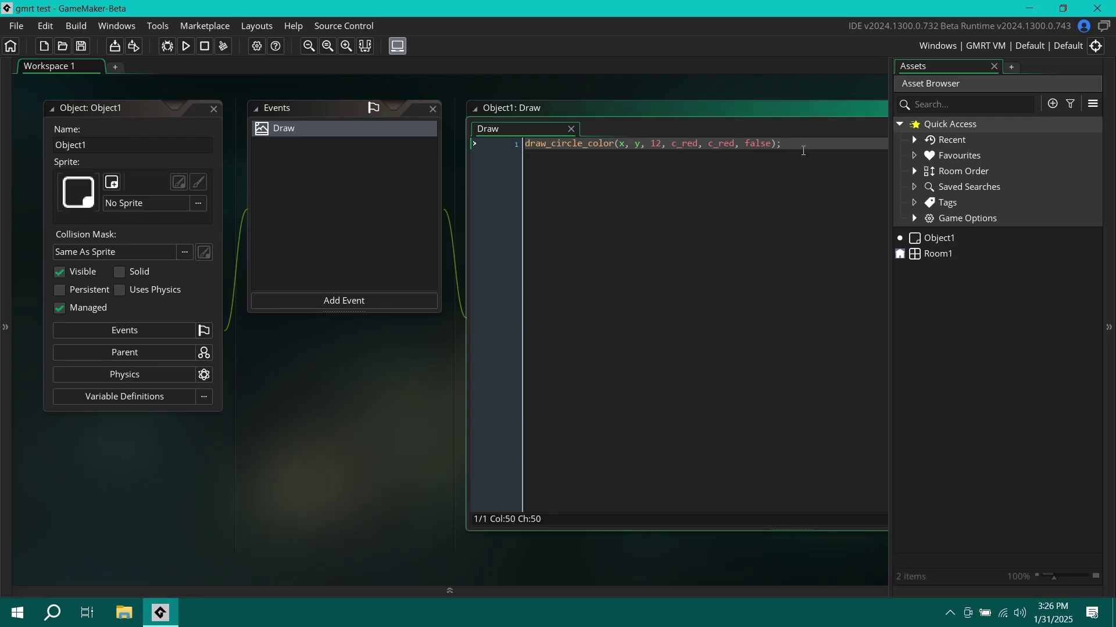
key(ctrl+Left)
key(ctrl+Left)
key(ctrl+Left)
key(ctrl+Left)
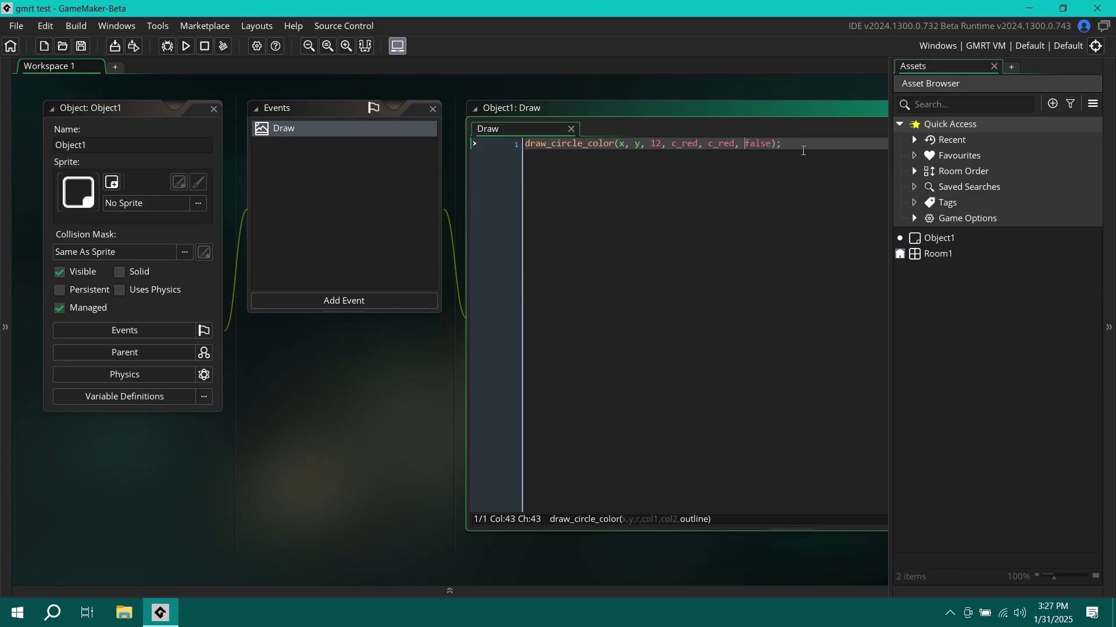
key(Home)
key(Return)
key(Return)
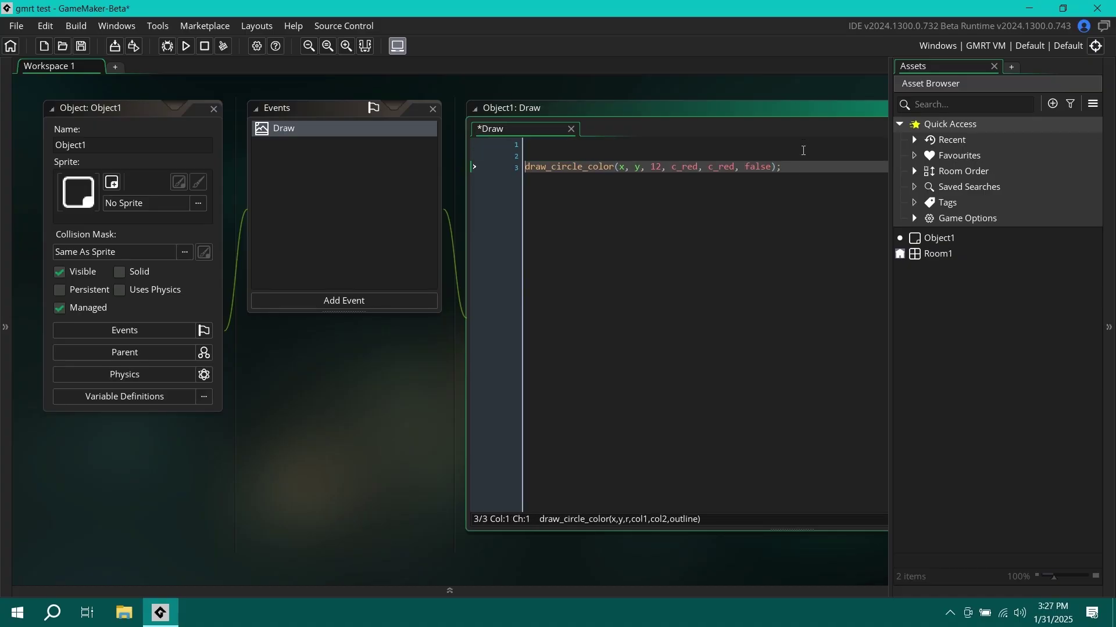
key(Up)
key(Up)
text(i)
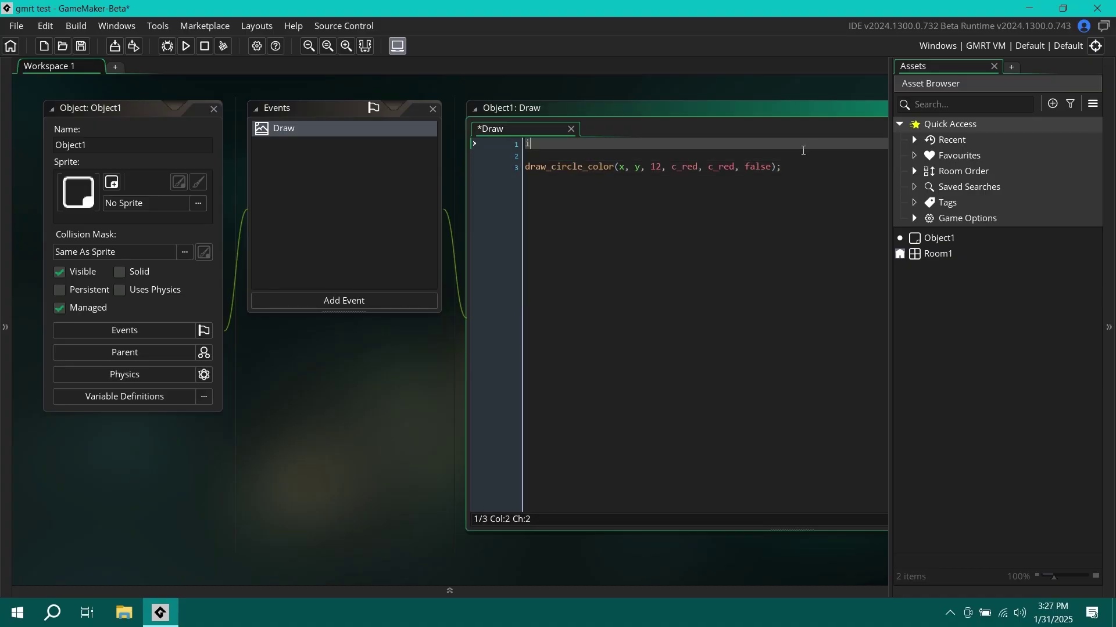
text(f (keyboard_ch)
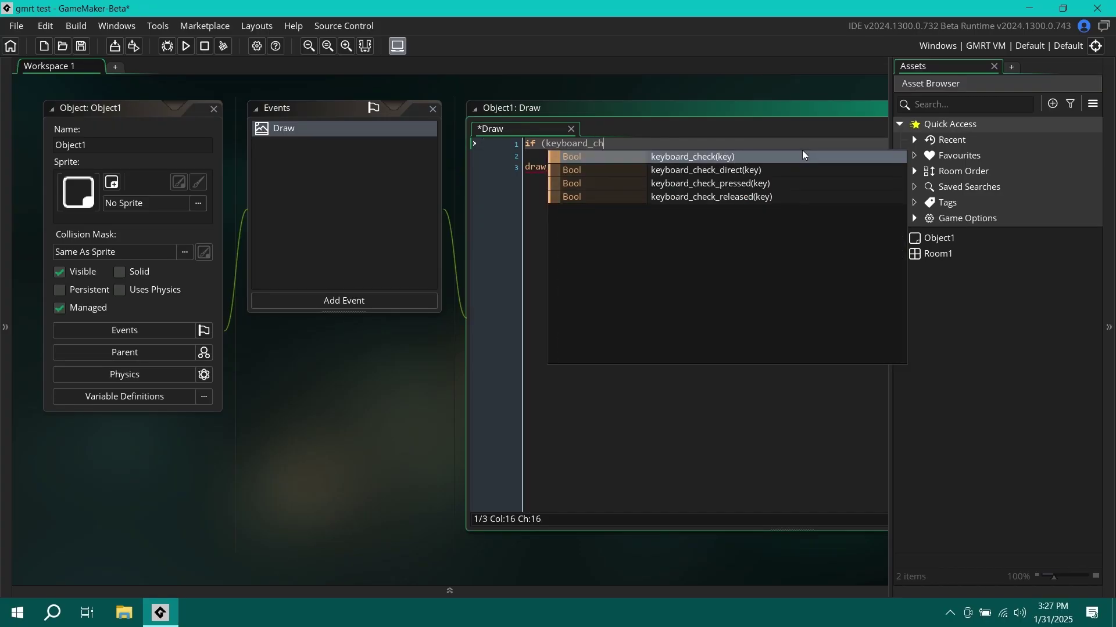
text(eck()
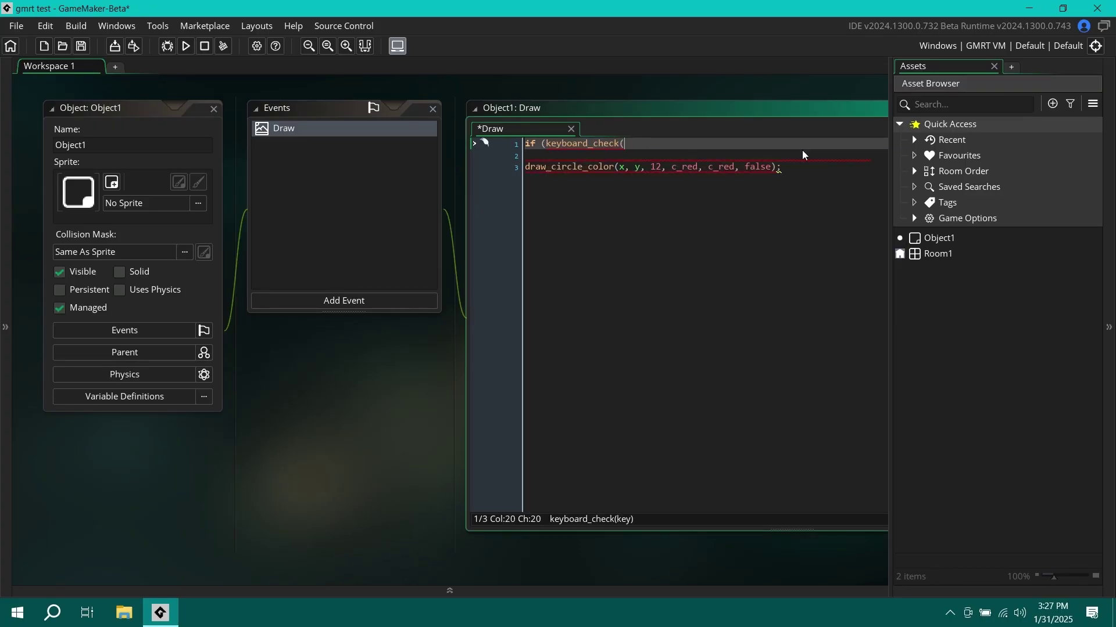
text(ord()
key(BackSpace)
key(BackSpace)
key(BackSpace)
key(BackSpace)
text(vk_left)) x -= 4;)
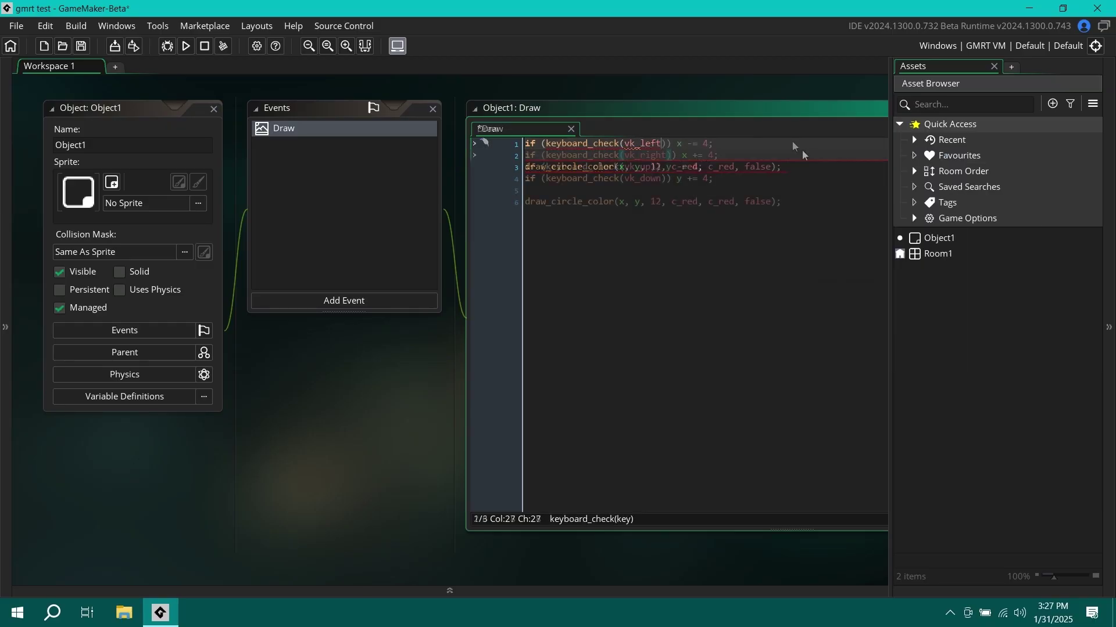
Run the game to test the red circle's arrow-key movement, then close the game window
click(186, 46)
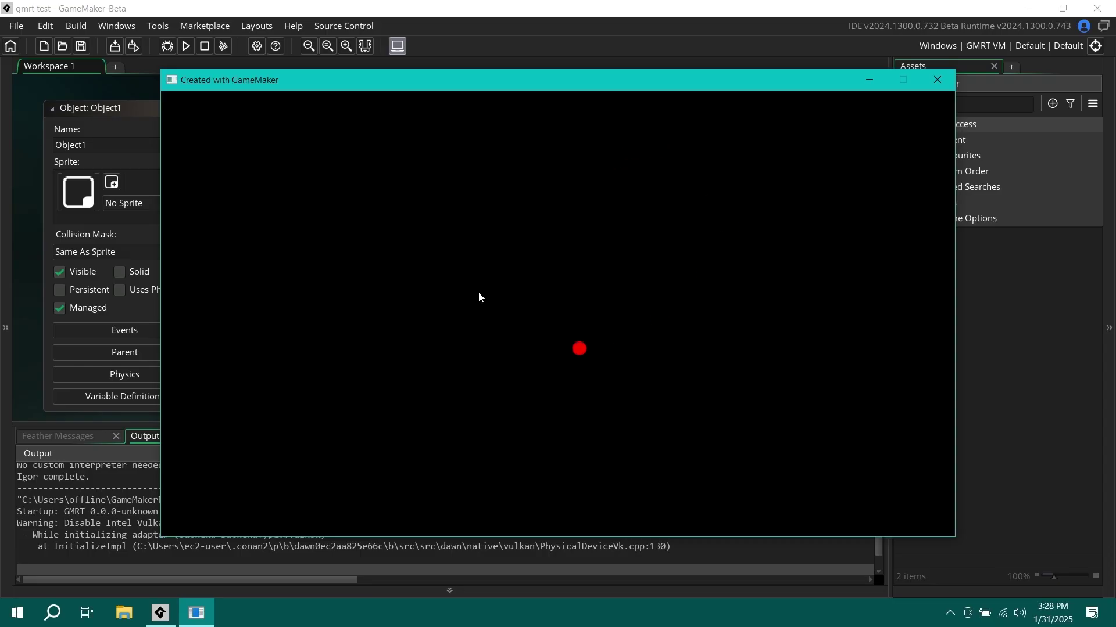
click(929, 84)
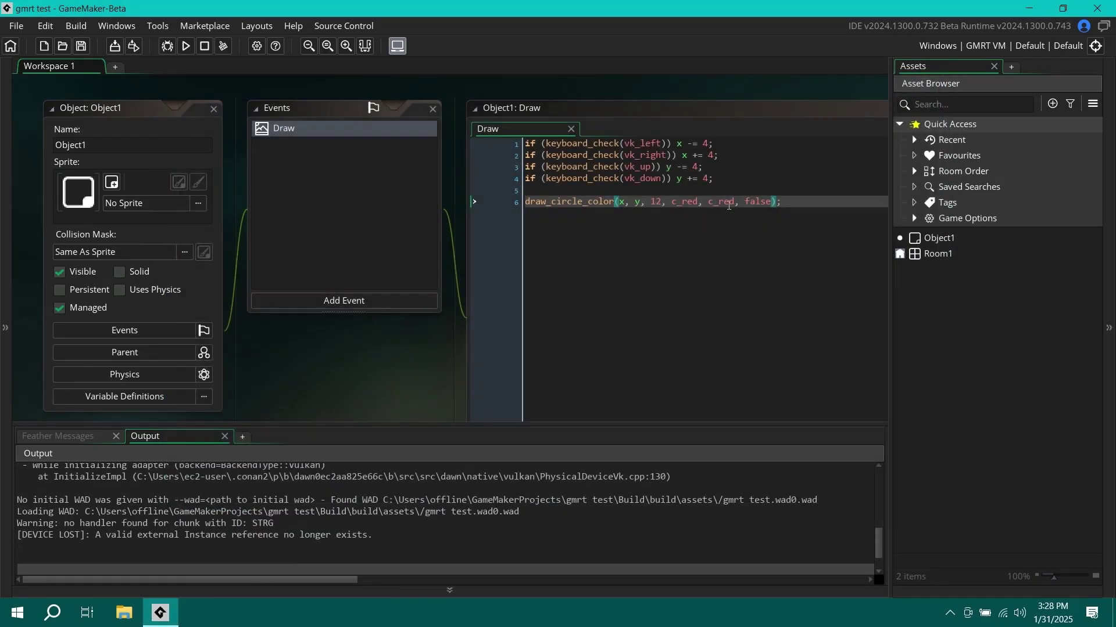
click(787, 231)
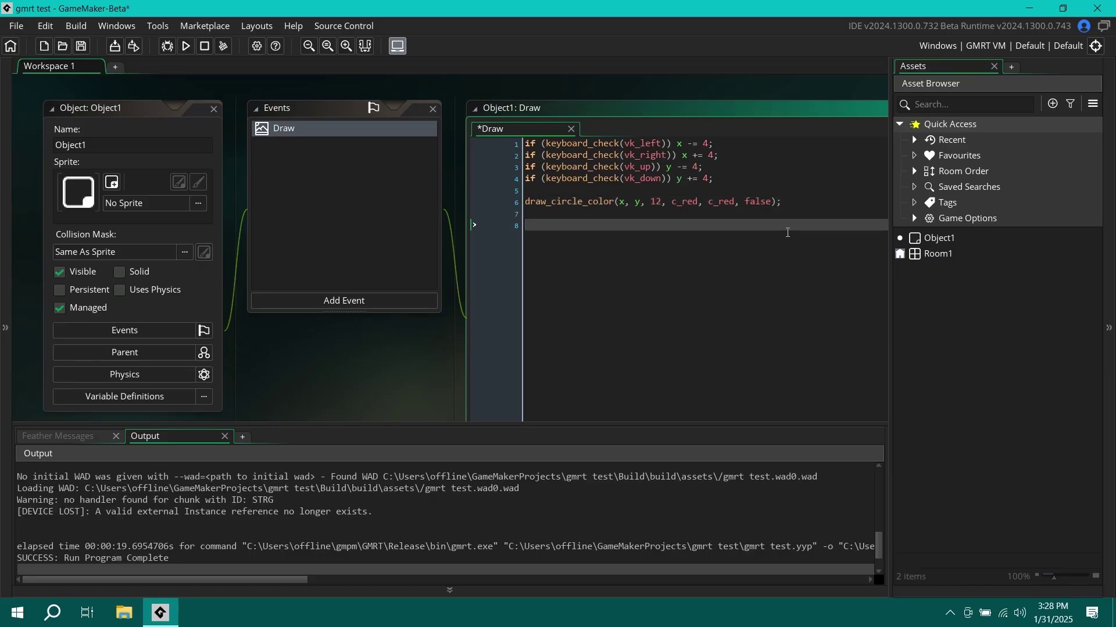
Start a font_enable_sdf call on line 8 and create a new Font1 font asset
text(font_enable)
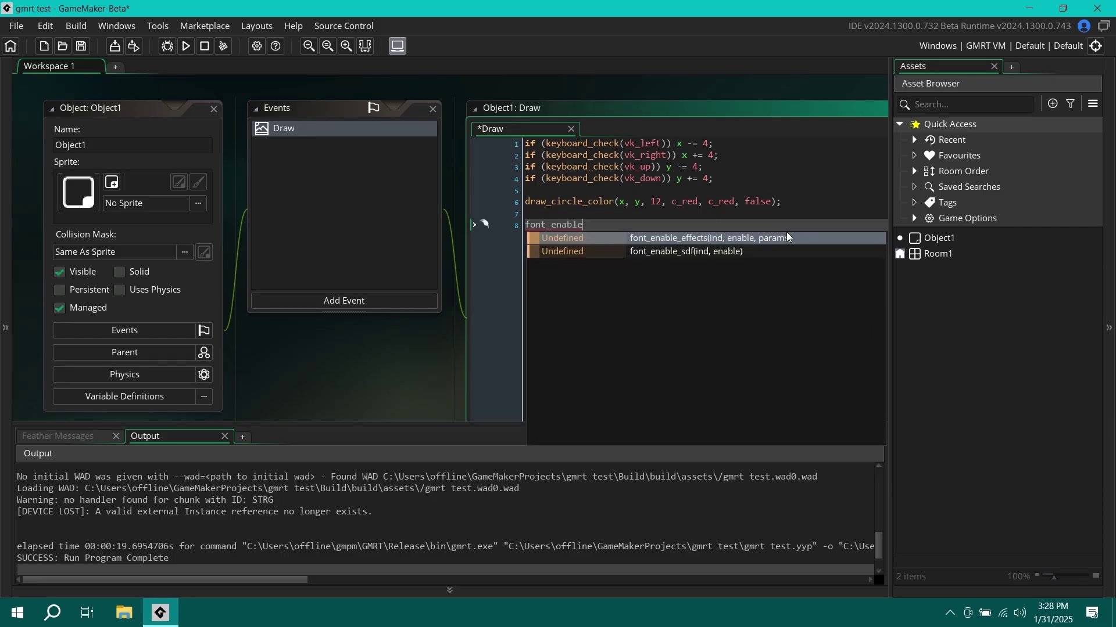
key(Down)
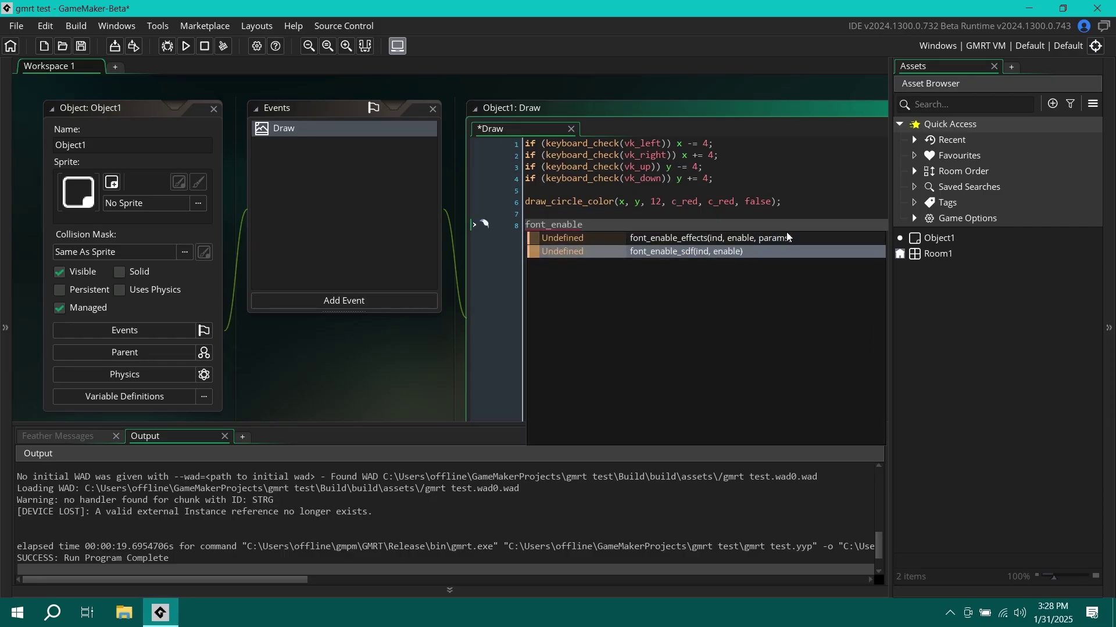
key(Return)
right_click(939, 295)
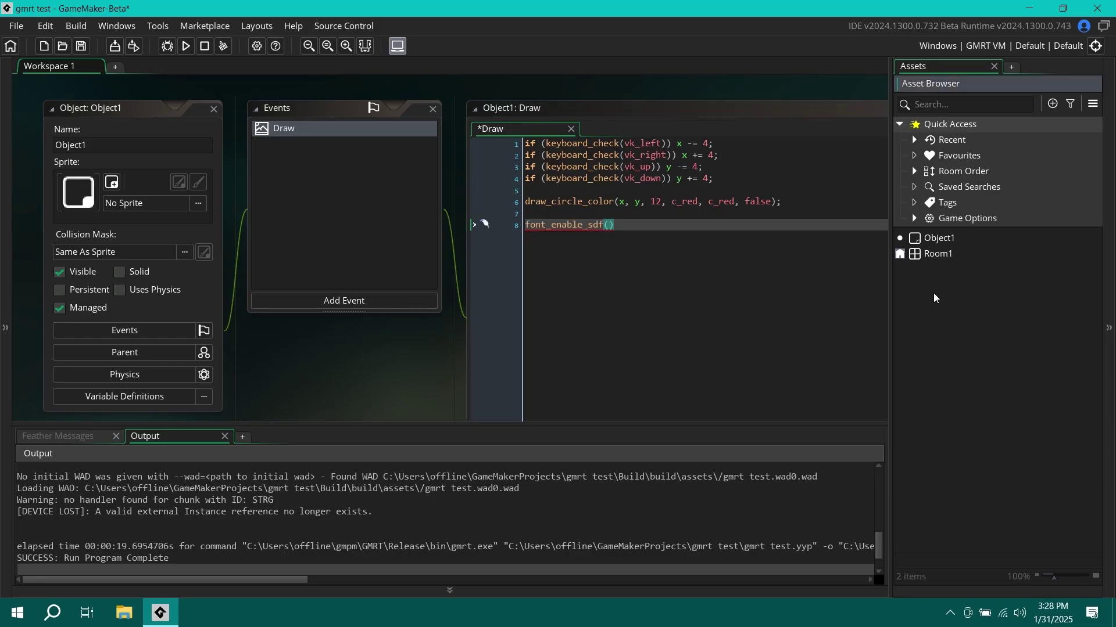
mouse_move(953, 300)
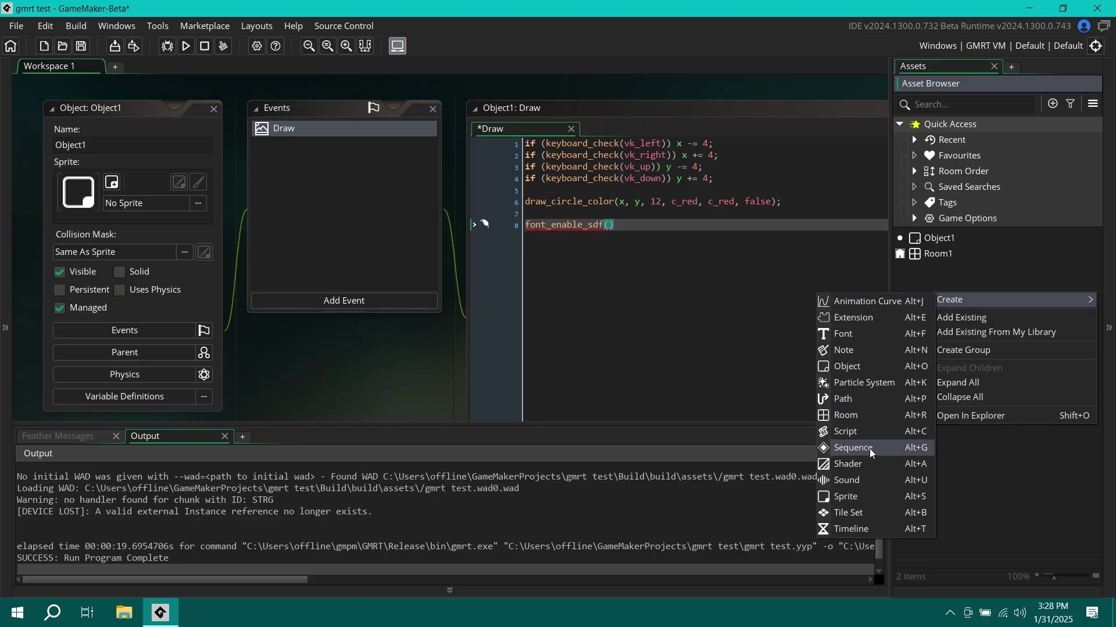
click(865, 338)
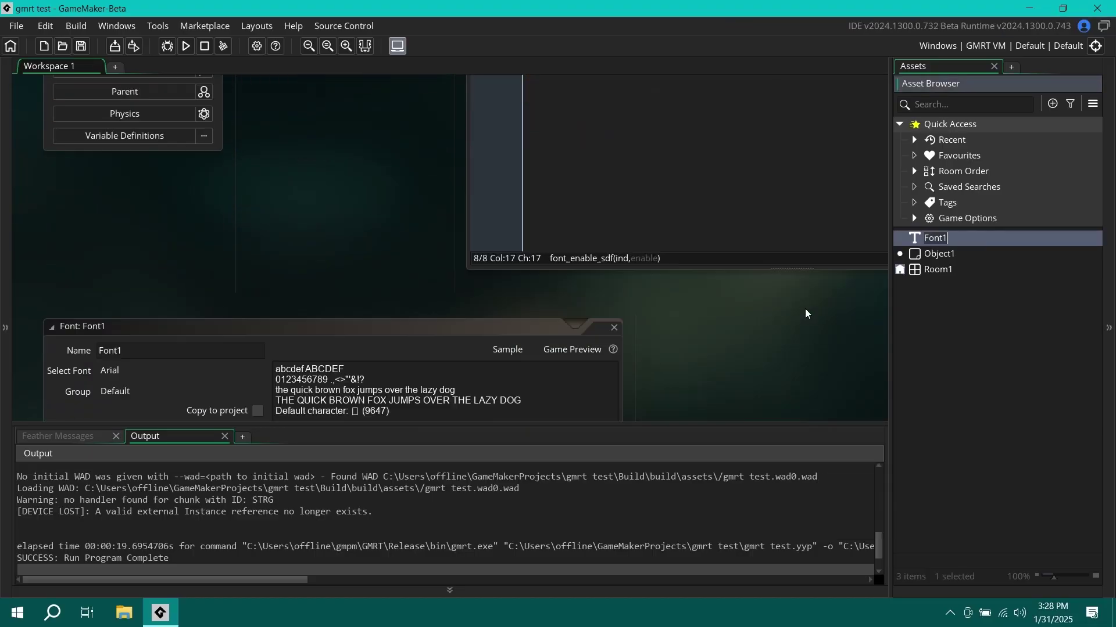
scroll(723, 291, up, 5)
scroll(723, 291, up, 3)
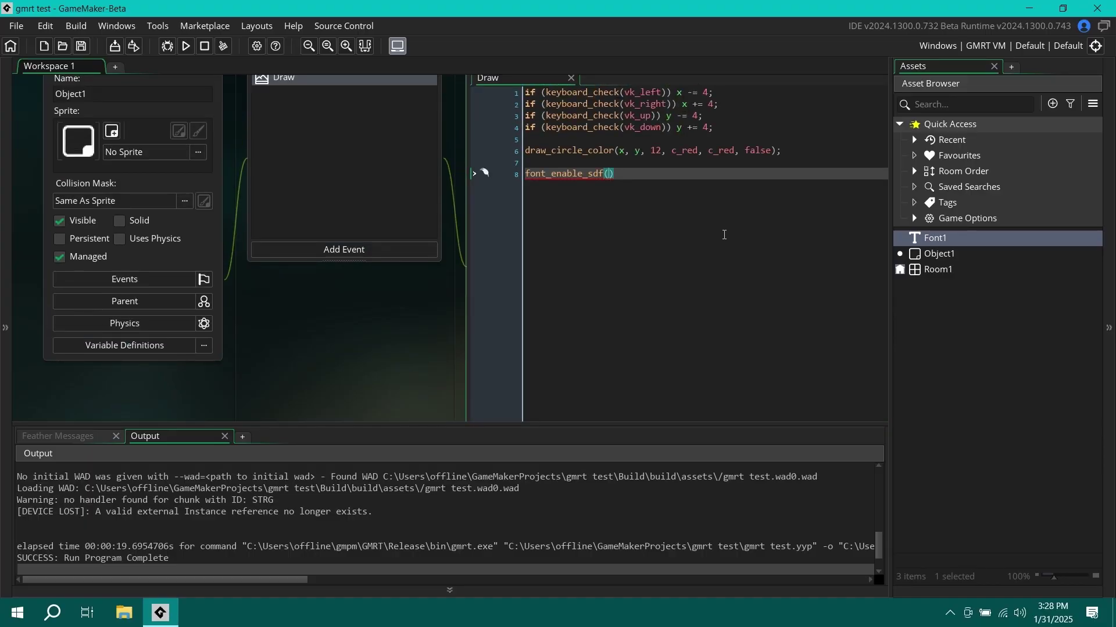
Complete line 8 as font_enable_sdf(Font1, true); in the reopened Draw code and rebuild
key(ctrl+w)
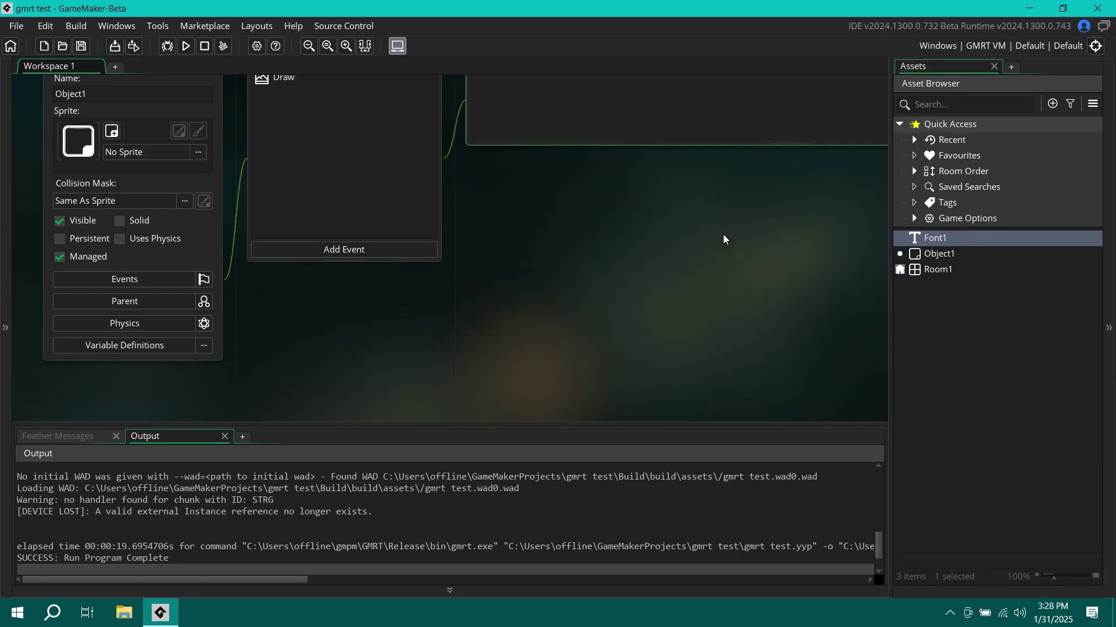
scroll(725, 239, up, 1)
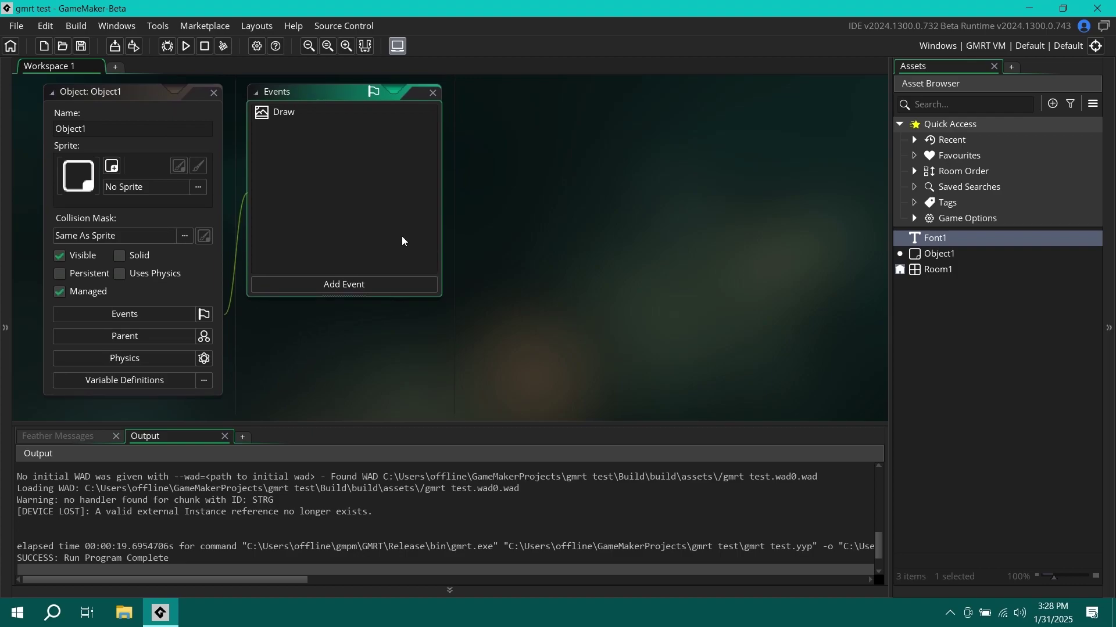
click(381, 113)
click(694, 231)
text(;)
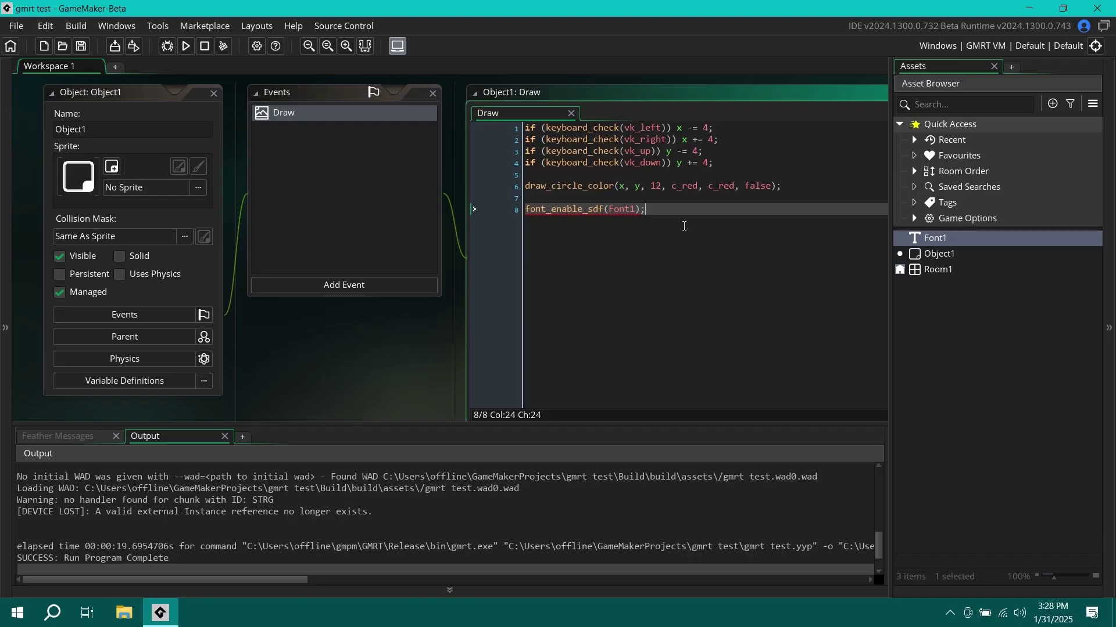
key(Left)
key(Left)
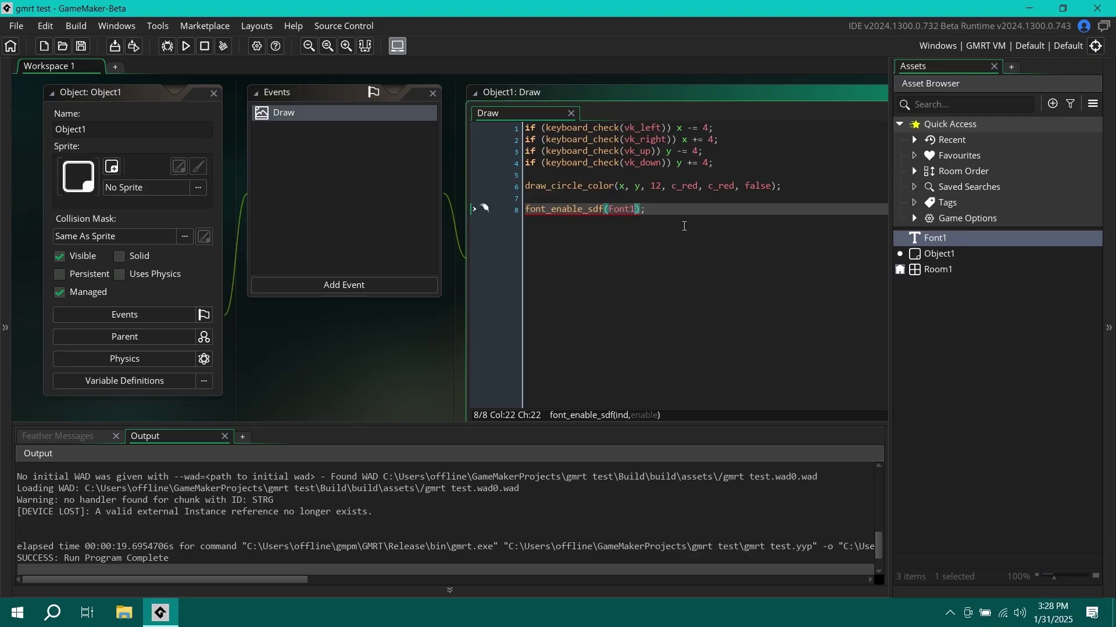
text(, true)
key(F5)
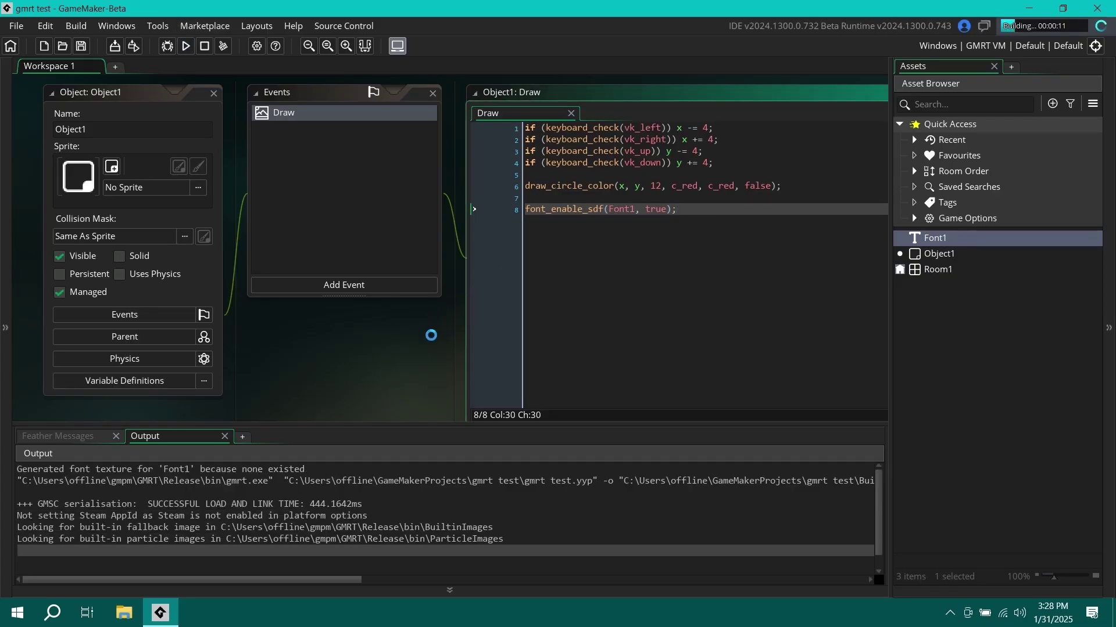
Enlarge the Output log to find the 'font_enable_sdf is not defined' error, then shrink it back
middle_drag(428, 332, 260, 349)
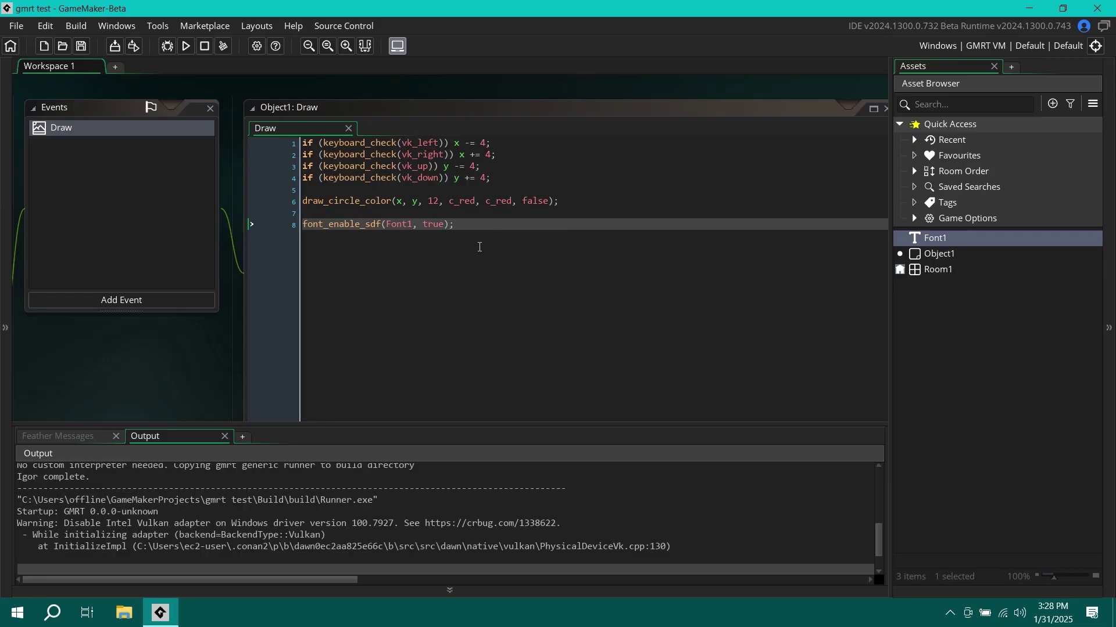
drag(378, 425, 376, 220)
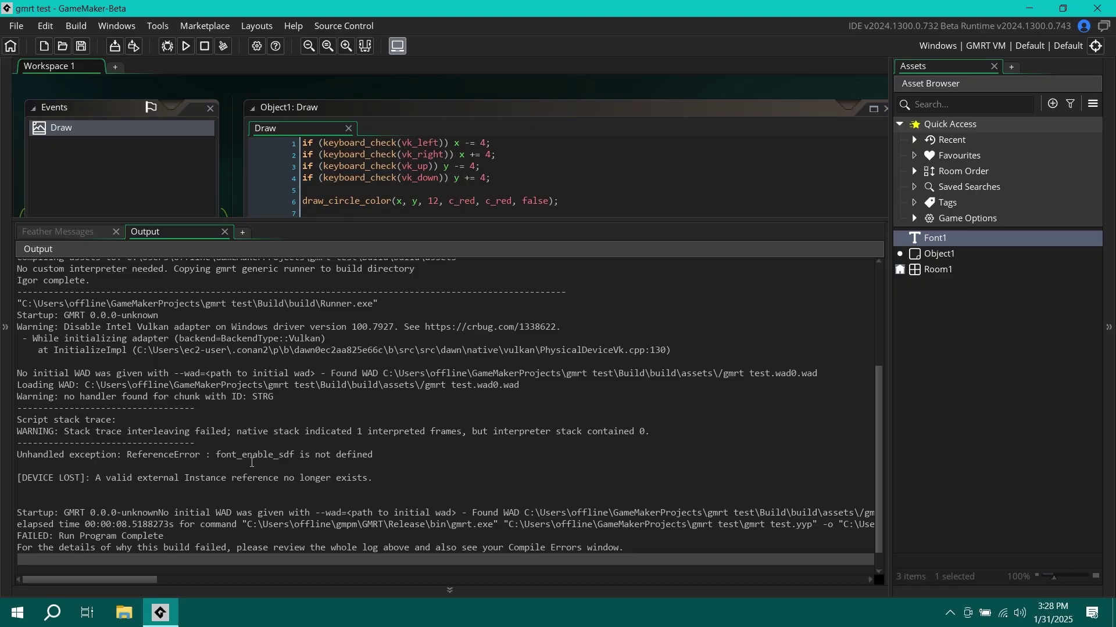
drag(221, 454, 375, 454)
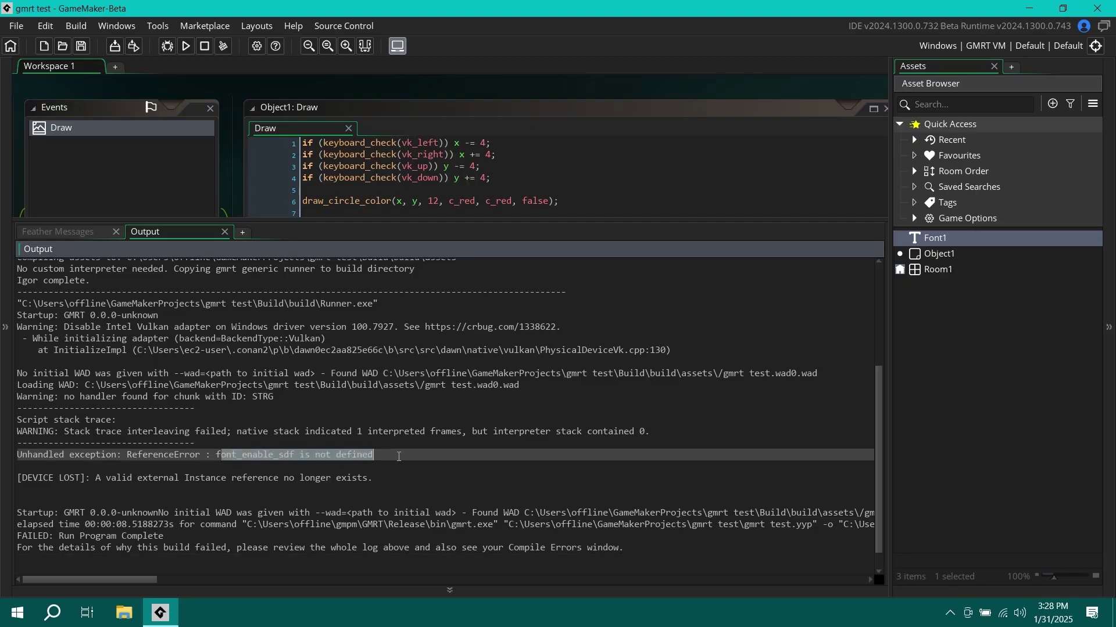
click(375, 454)
drag(657, 220, 674, 406)
click(502, 263)
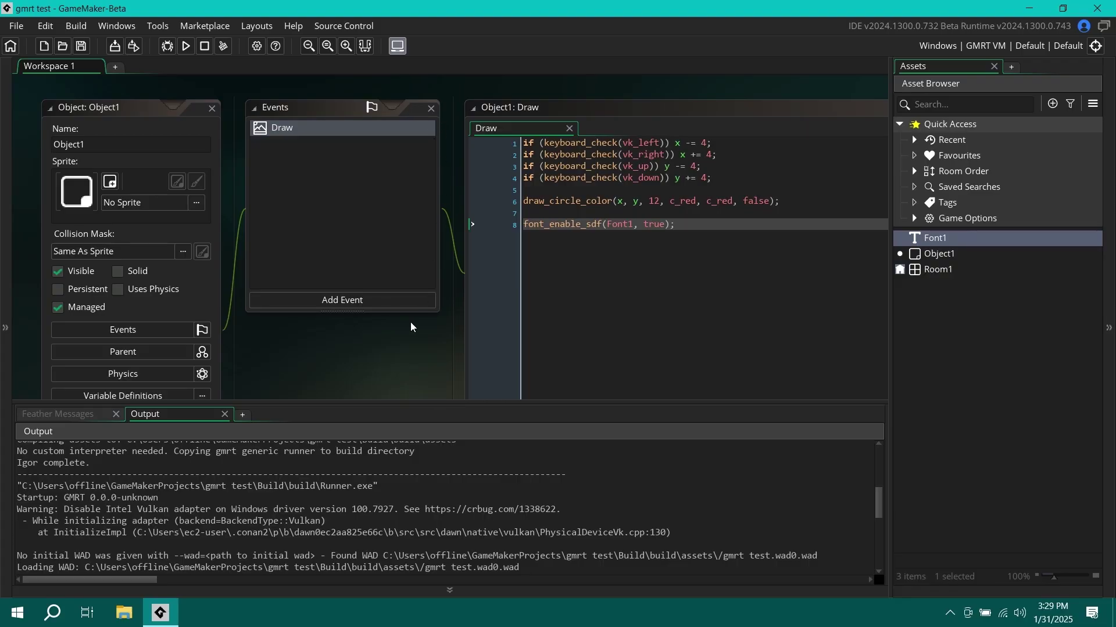
Collapse the Output panel and pan the workspace to center the Object1: Draw editor
click(394, 588)
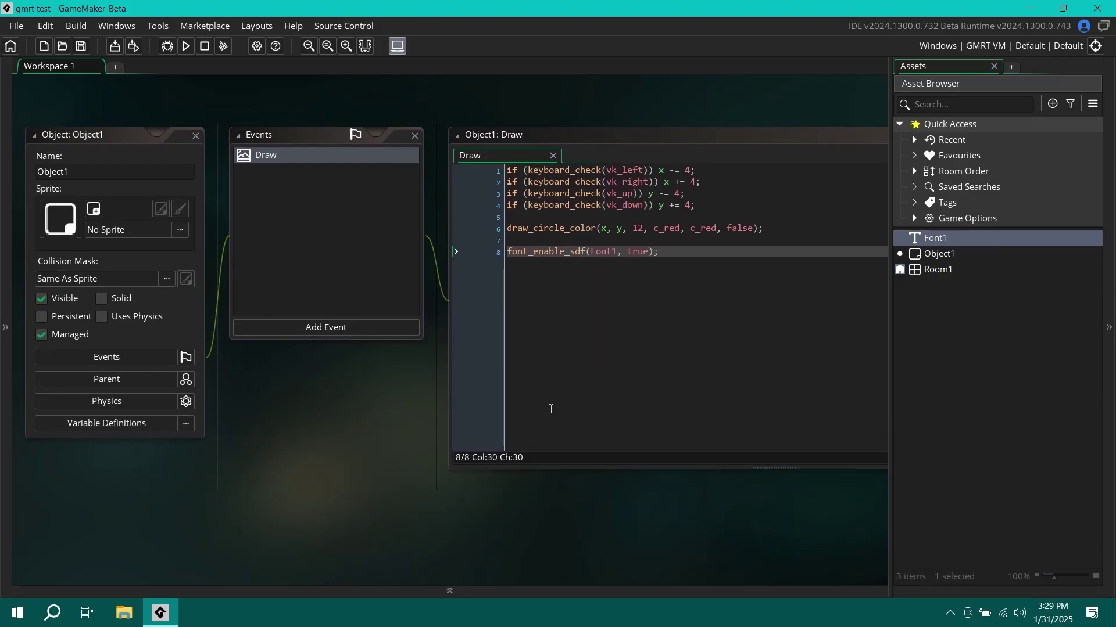
click(731, 303)
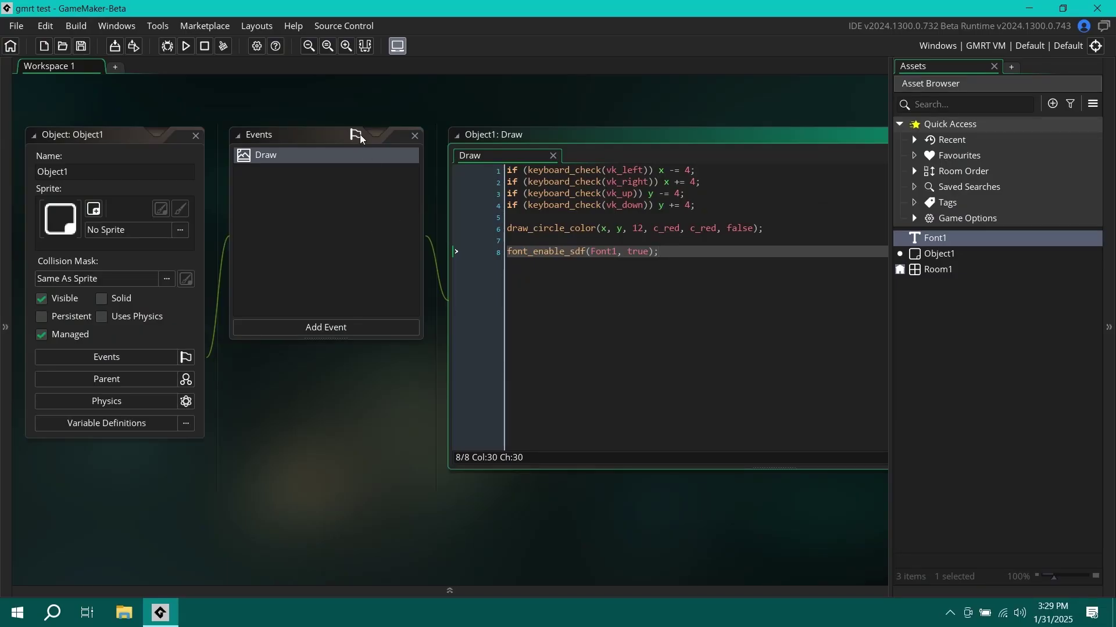
middle_drag(362, 139, 414, 102)
mouse_move(669, 468)
middle_down()
mouse_move(643, 491)
mouse_move(660, 490)
mouse_move(651, 464)
middle_up()
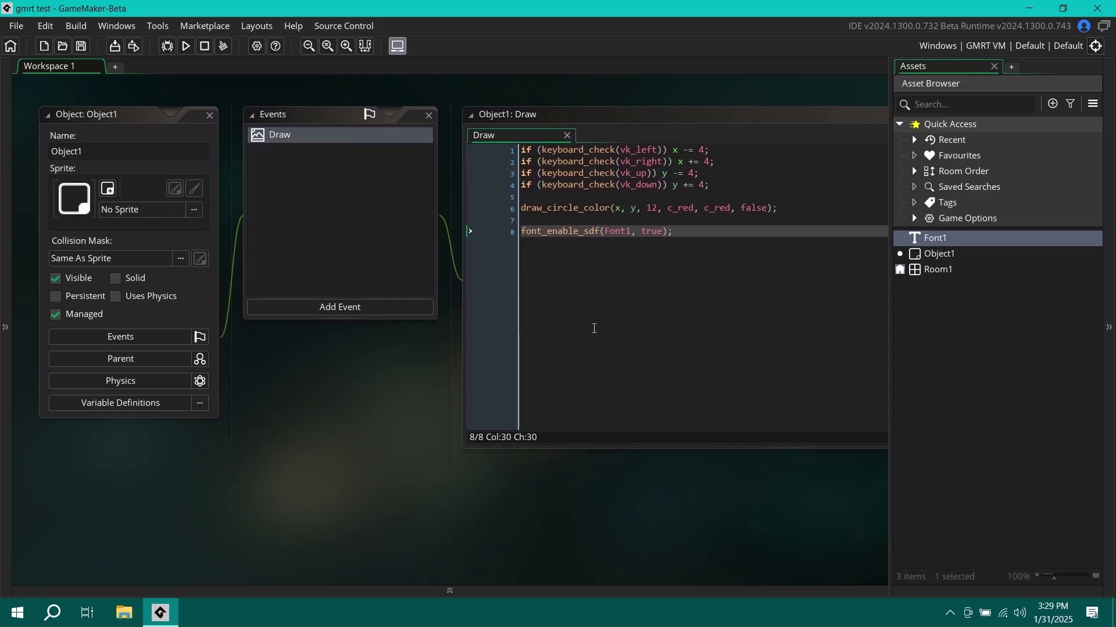
middle_drag(793, 87, 530, 98)
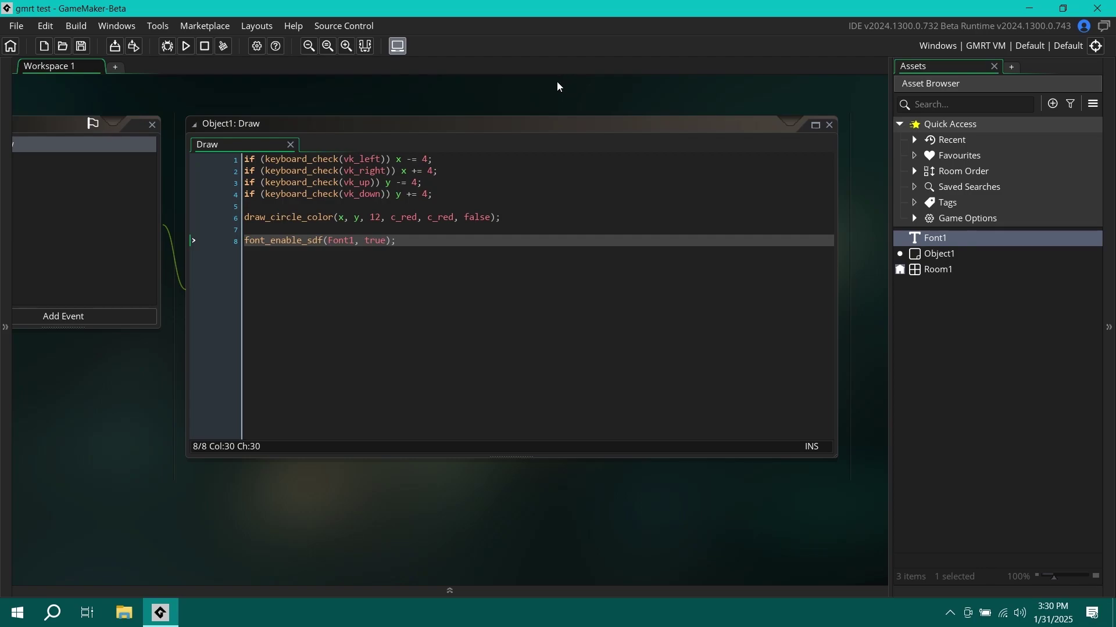
mouse_move(557, 87)
middle_down()
mouse_move(604, 110)
mouse_move(590, 98)
middle_up()
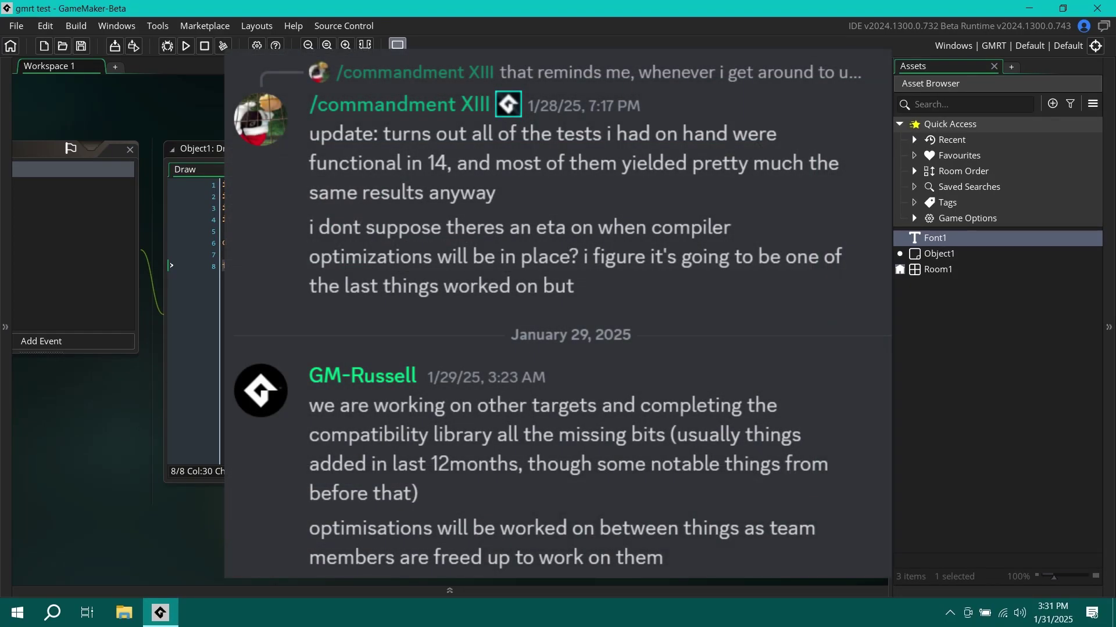
Open the target configuration dropdown, then dismiss it without changing anything
click(1095, 45)
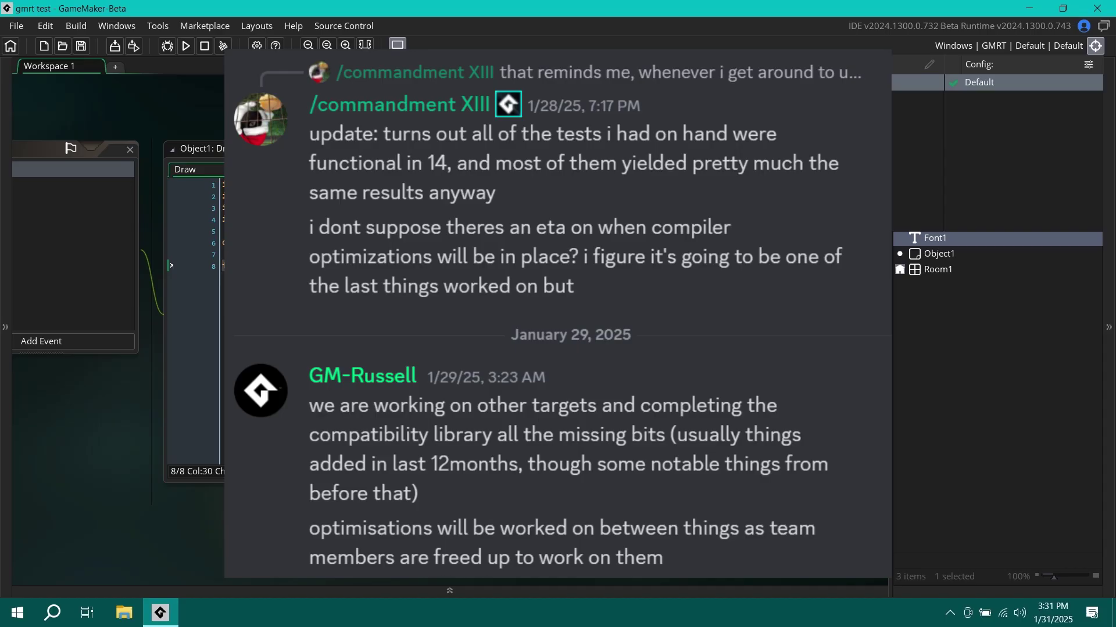
key(Escape)
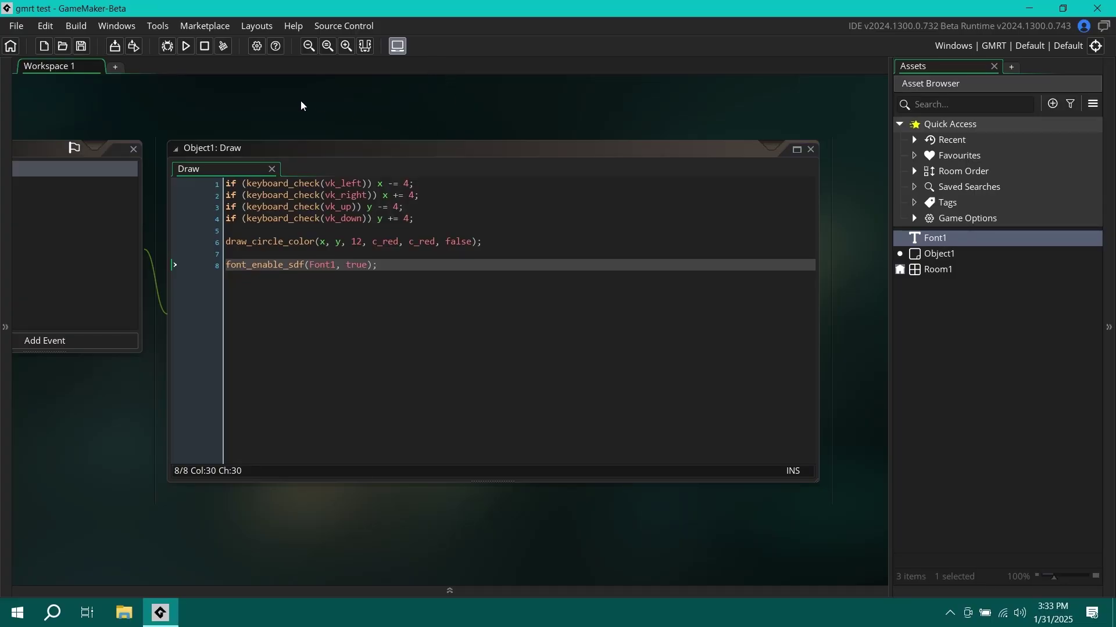
middle_drag(295, 116, 395, 96)
middle_drag(489, 105, 420, 108)
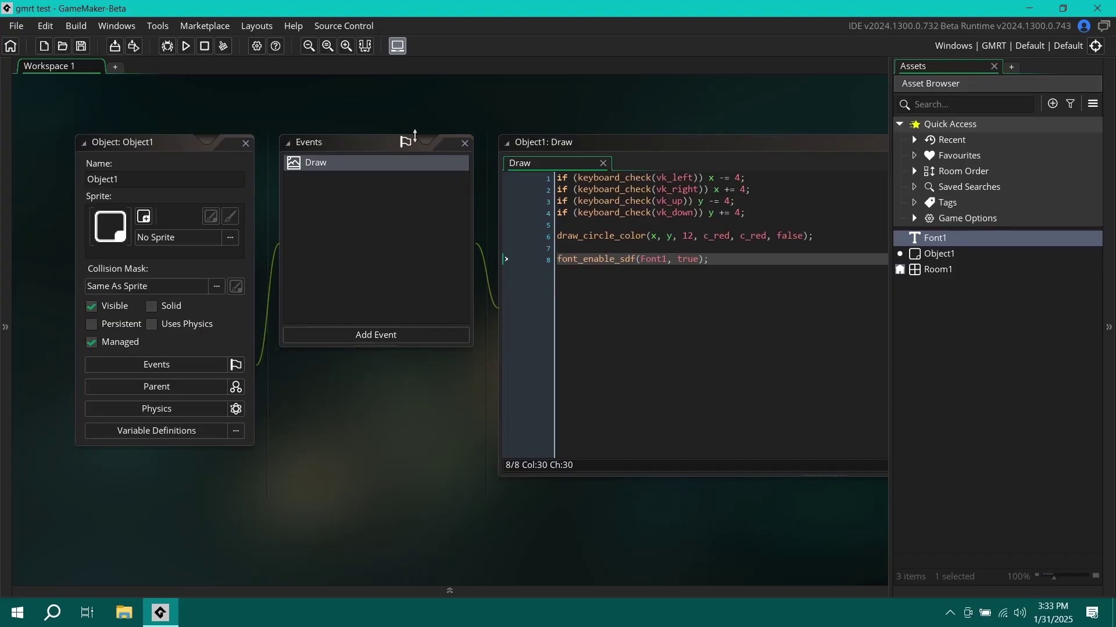
click(774, 307)
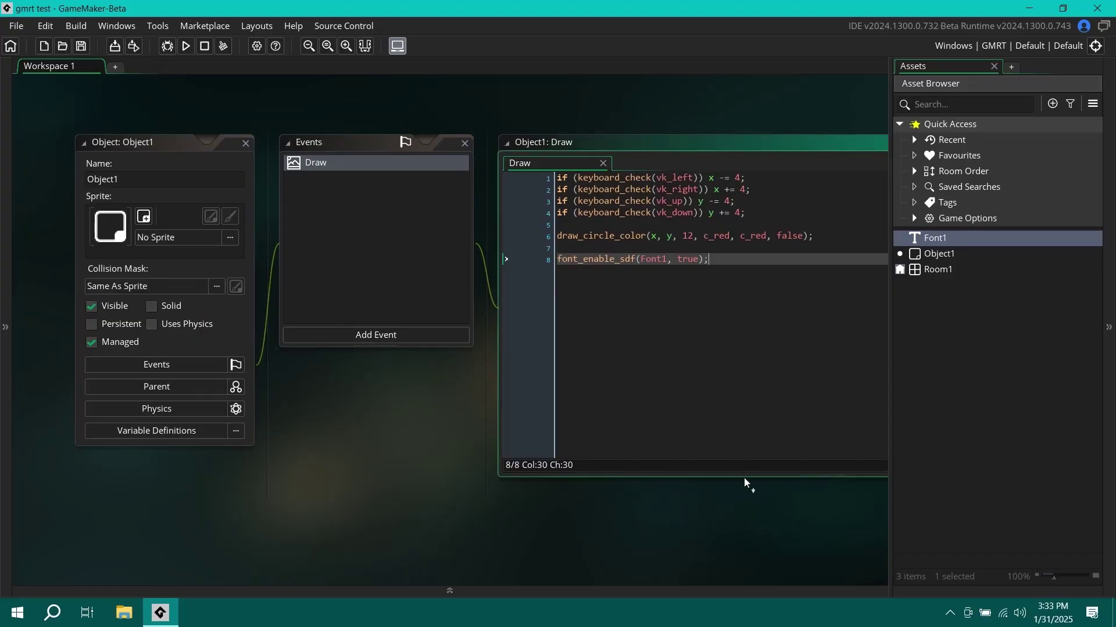